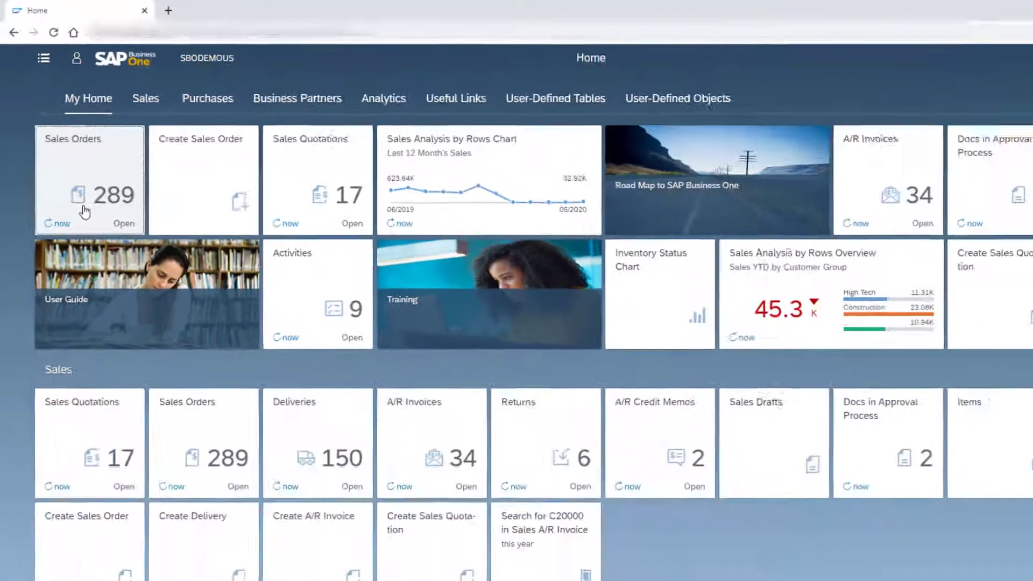
Open the sales orders list and switch to the Open Sales Orders view, listing 294 orders
left_click(84, 209)
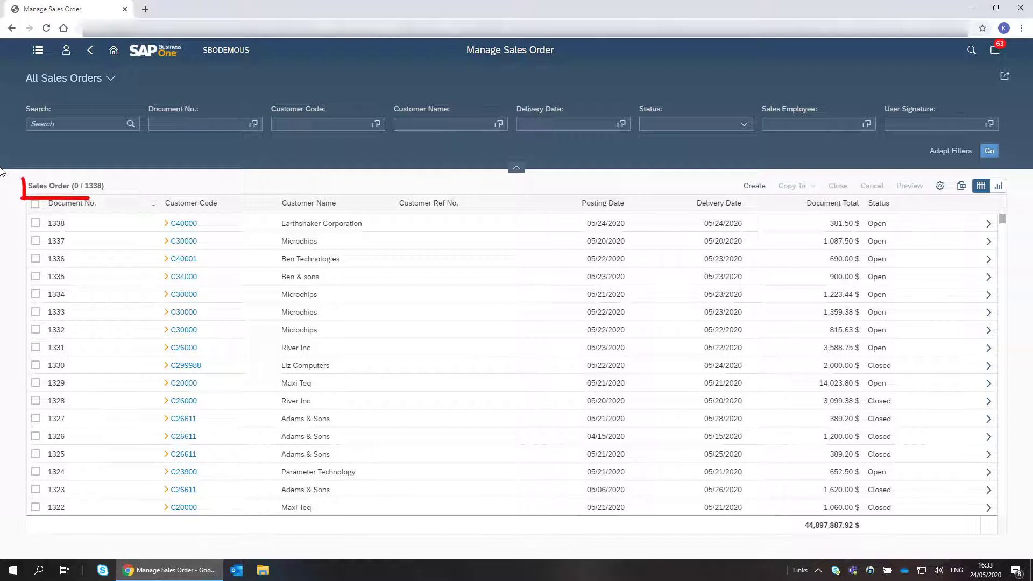
left_click(110, 79)
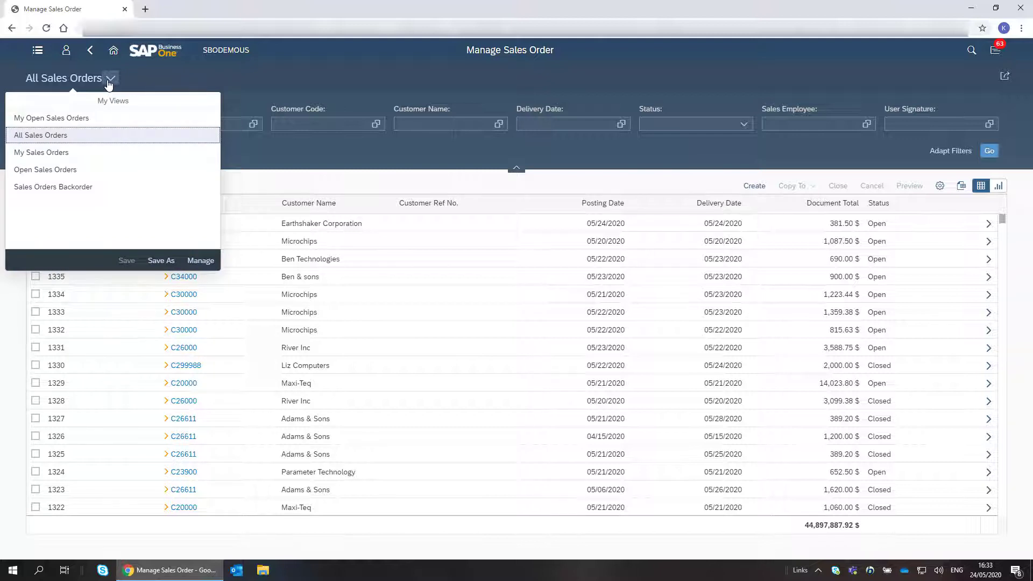
left_click(102, 170)
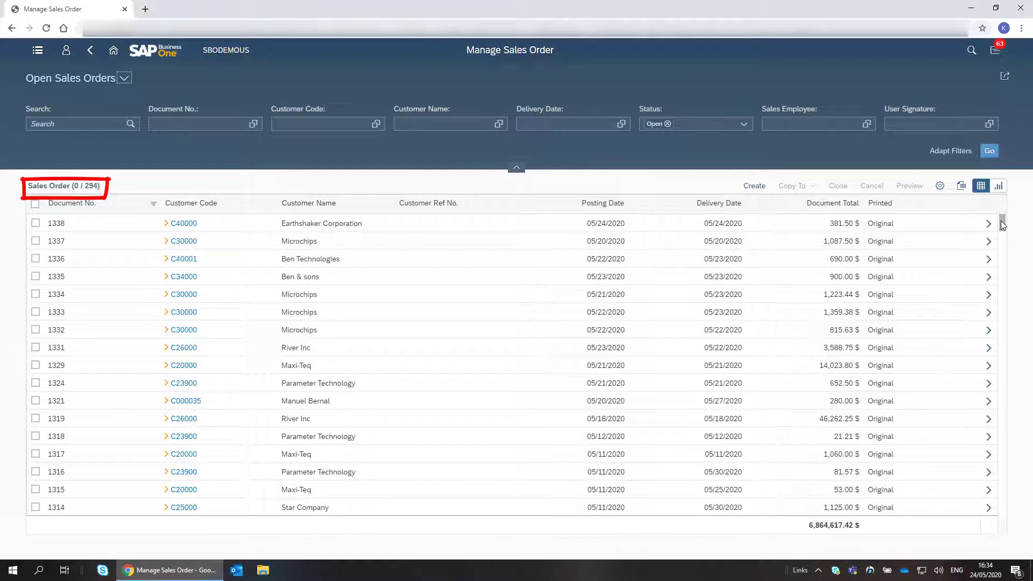
Select the 13 orders from 1274 to 1297 and close them, confirming the warning
left_click_drag(1003, 224, 1004, 251)
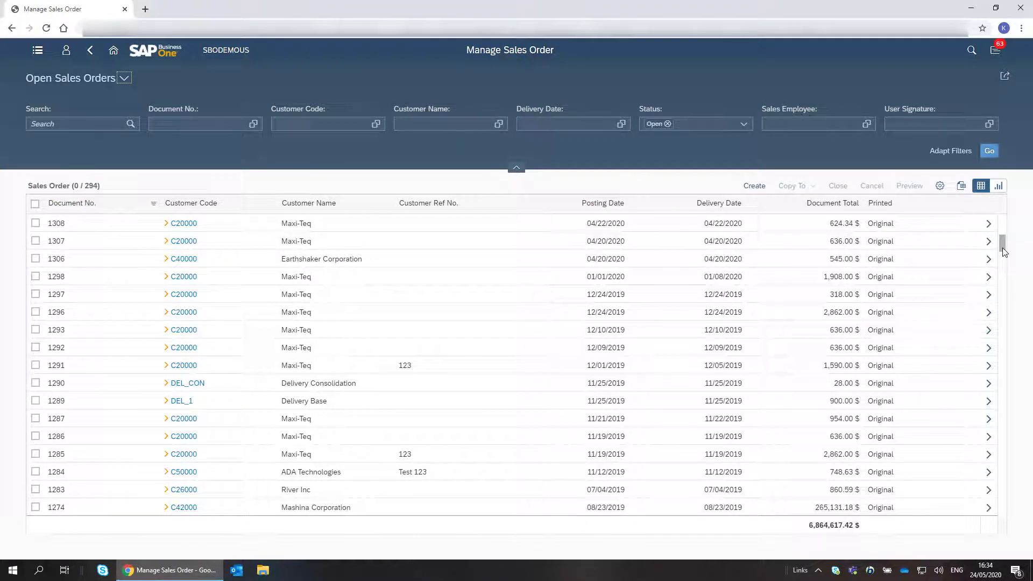
left_click(35, 508)
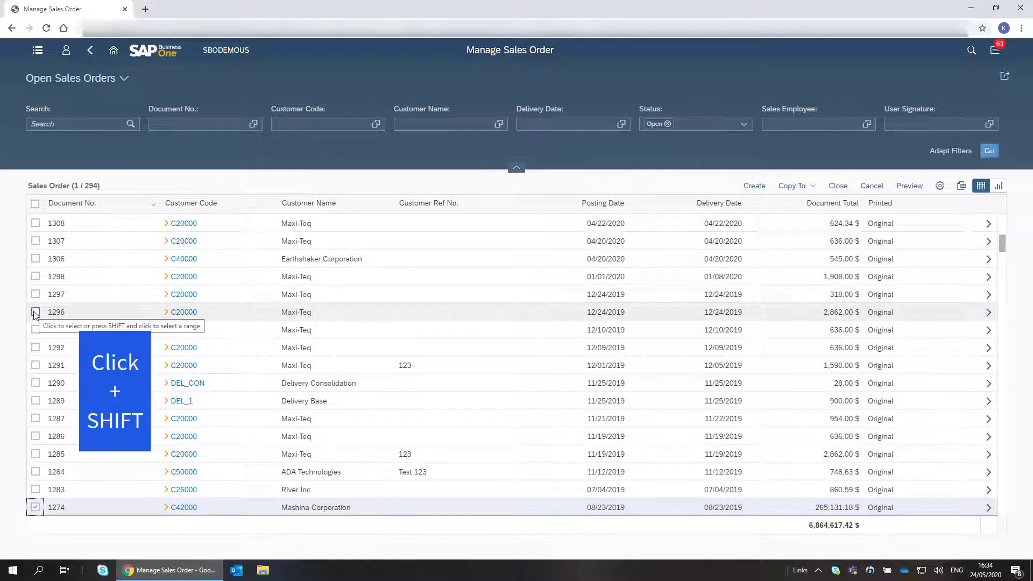
left_click(35, 294, "shift")
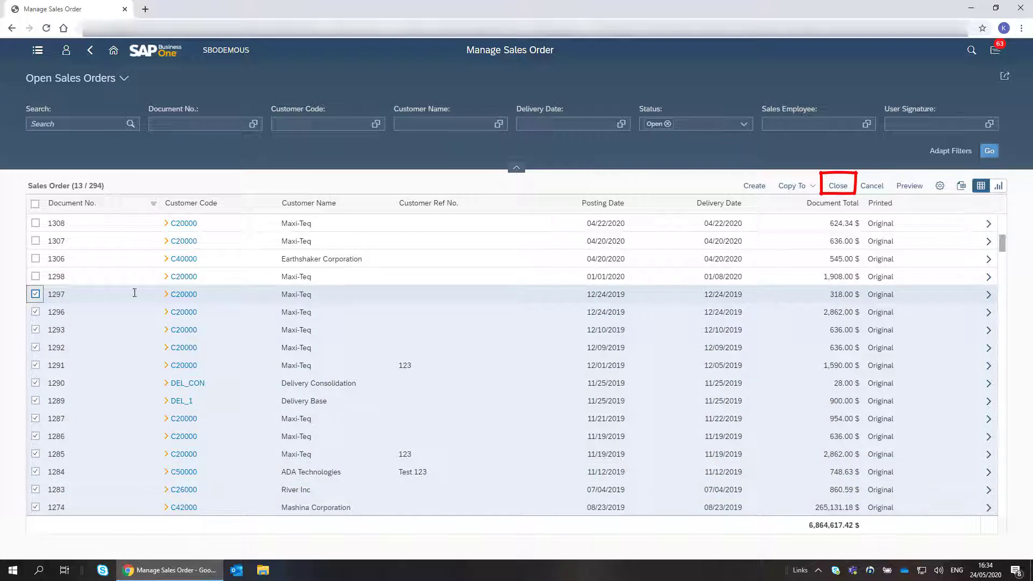
left_click(838, 185)
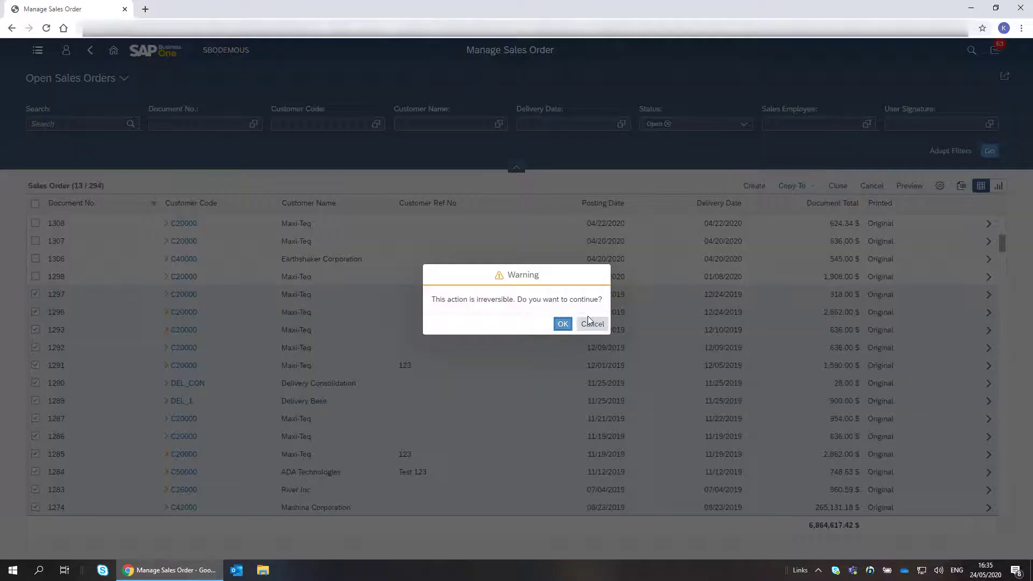
left_click(562, 323)
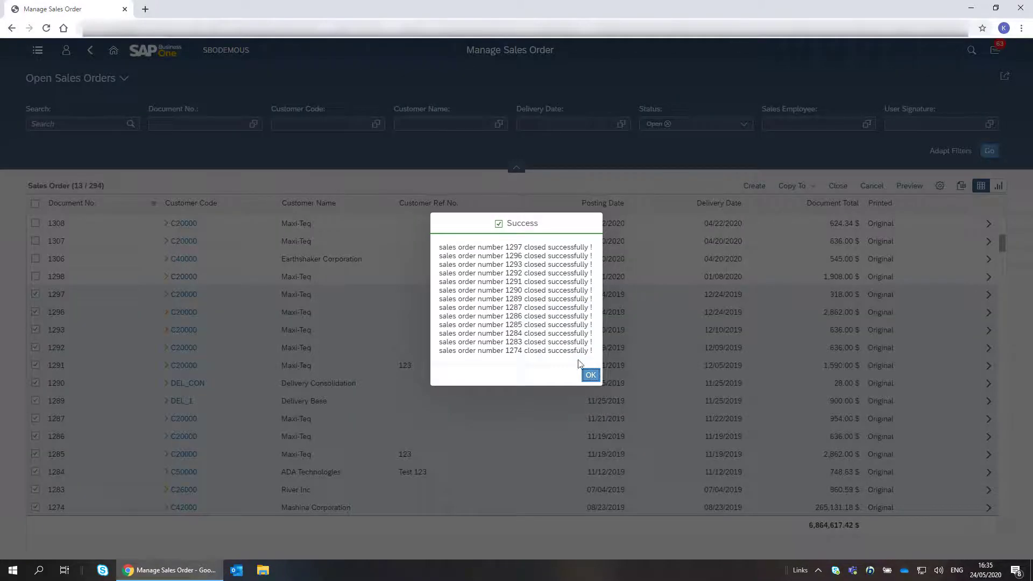
Filter Delivery Date to the last 3 days and apply it, leaving 9 open orders
left_click(592, 374)
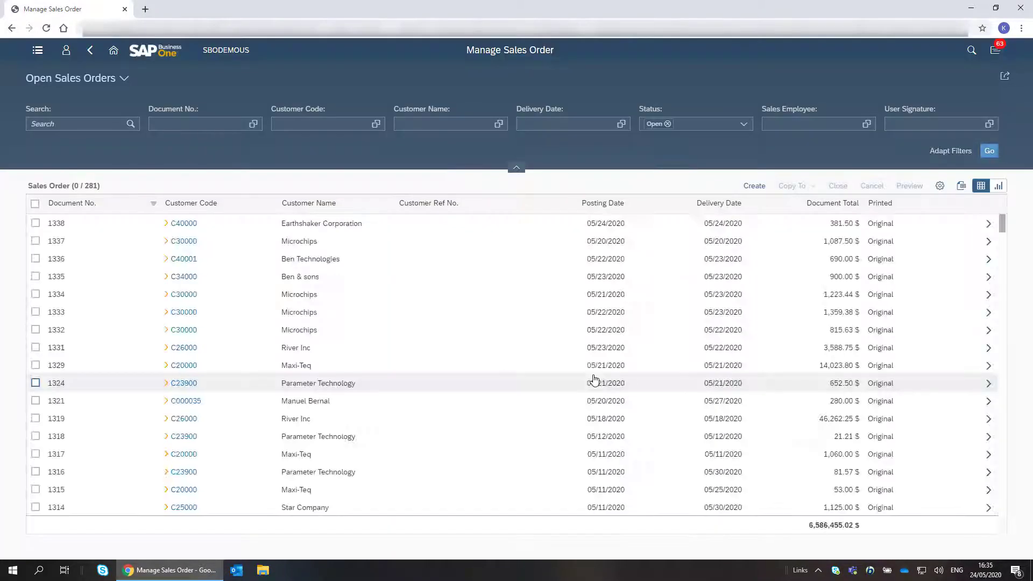
left_click(621, 124)
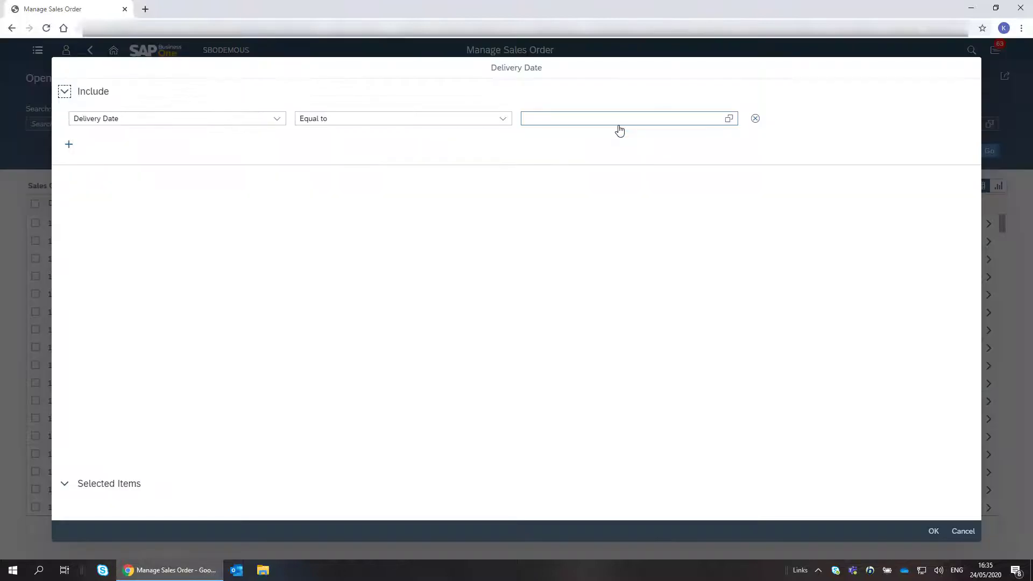
left_click(727, 119)
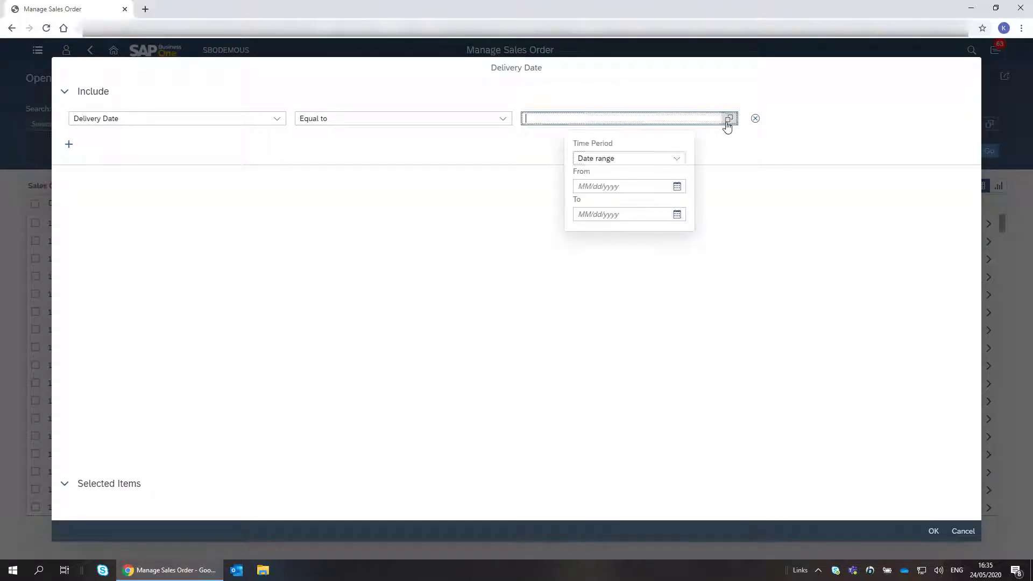
left_click(677, 159)
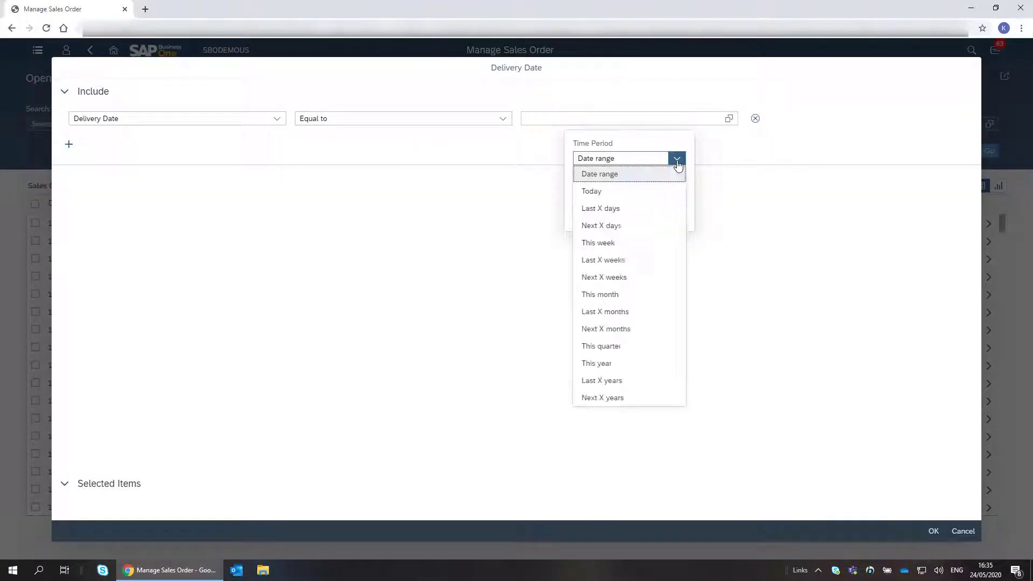
left_click(646, 210)
left_click(622, 175)
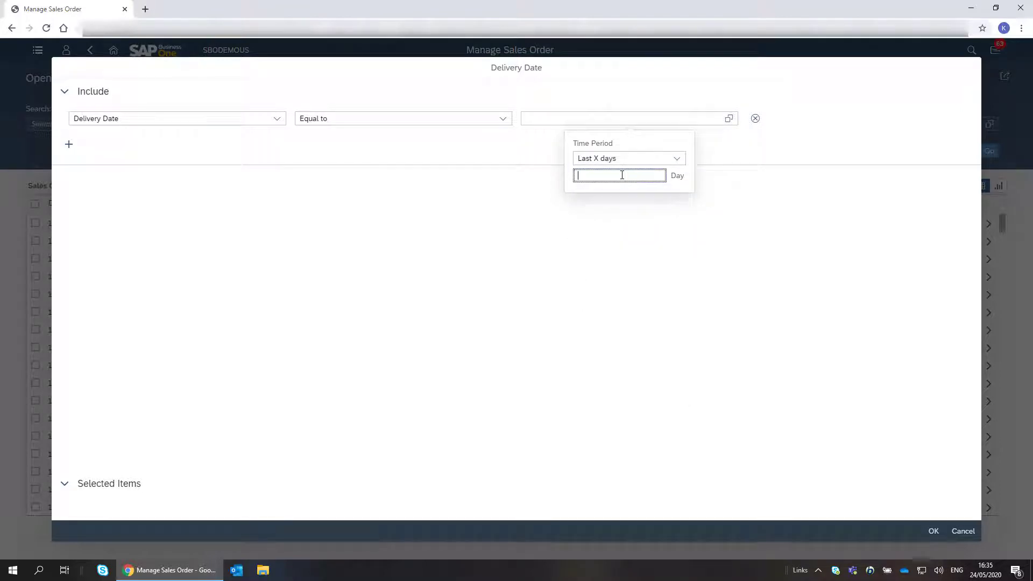
left_click(932, 530)
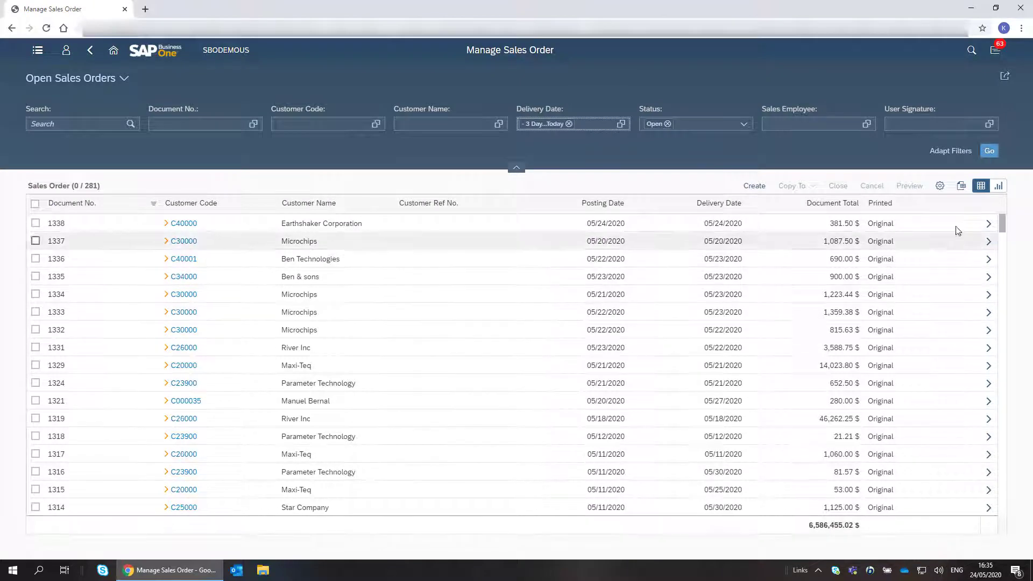
left_click(989, 151)
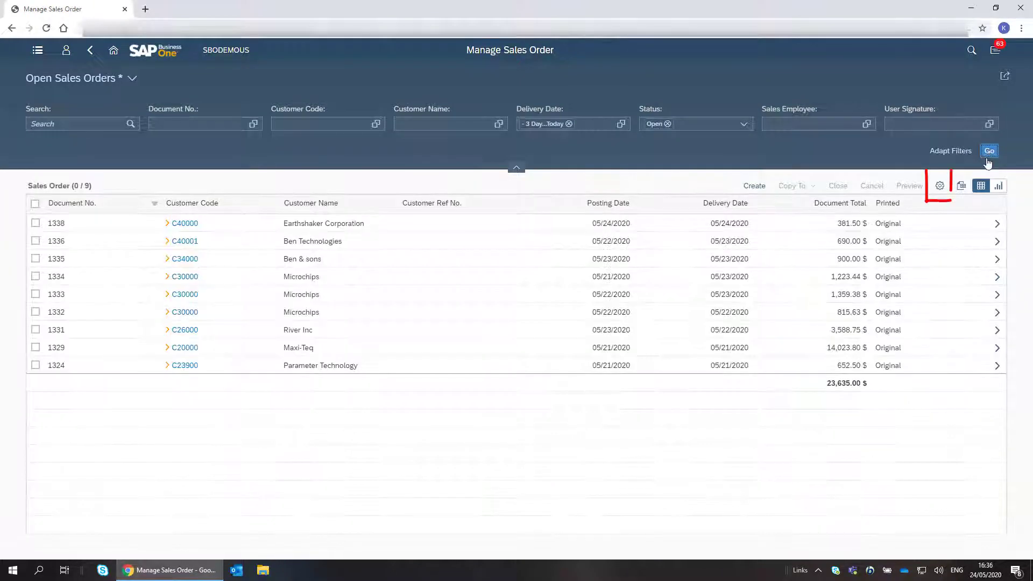
Sort the order list by Customer Name in ascending order
left_click(939, 186)
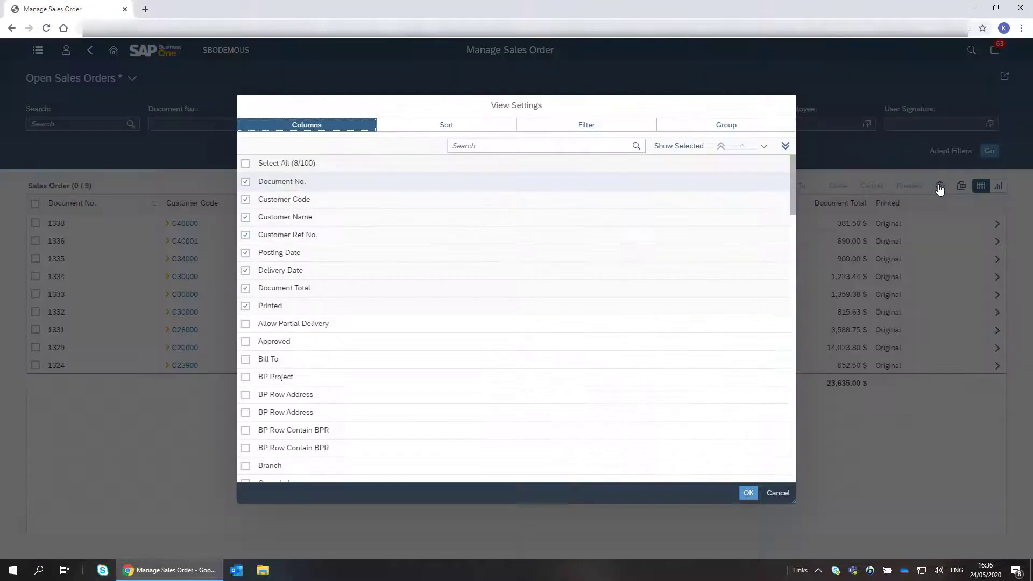
left_click(482, 129)
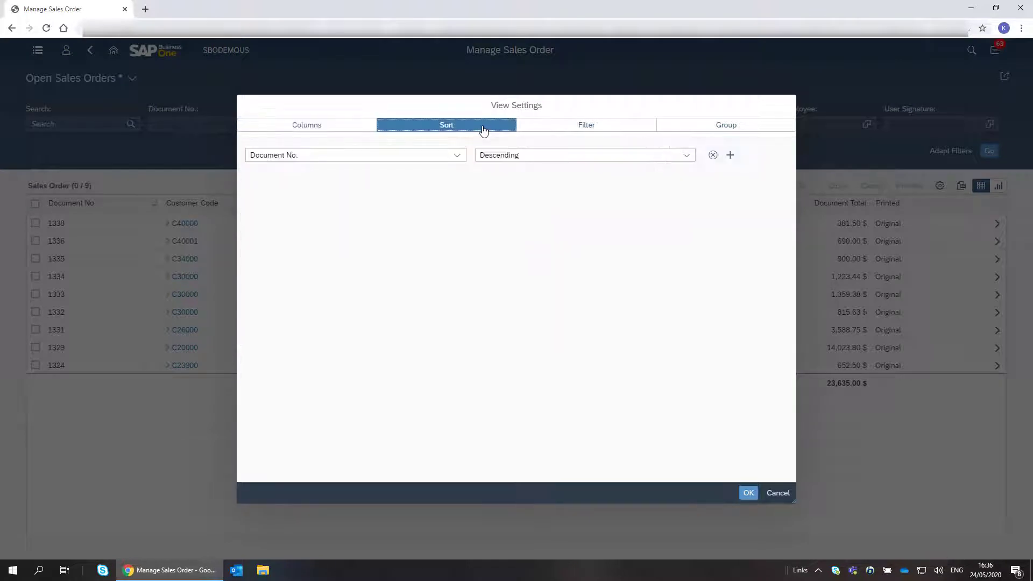
left_click(457, 155)
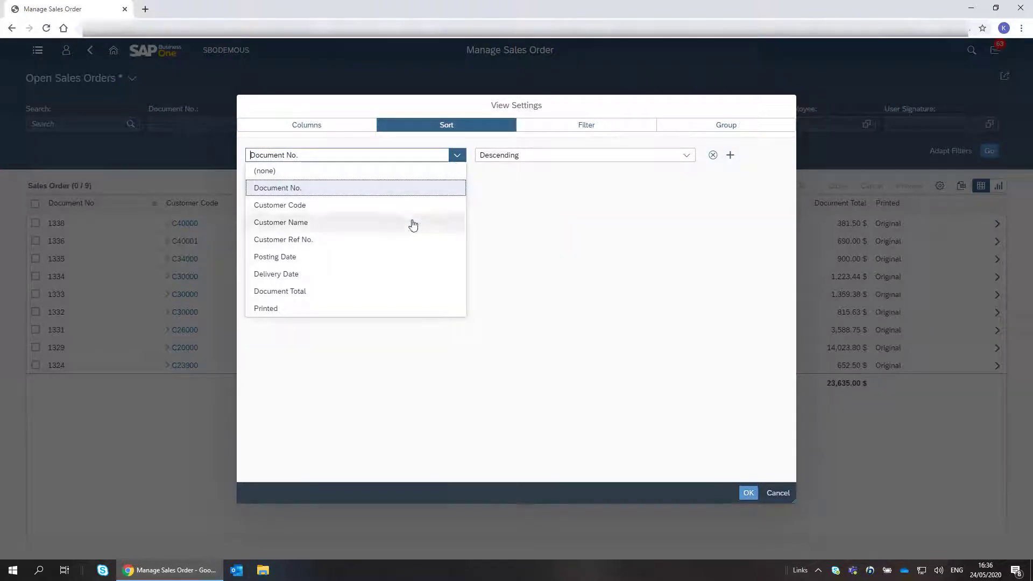
left_click(413, 225)
left_click(686, 155)
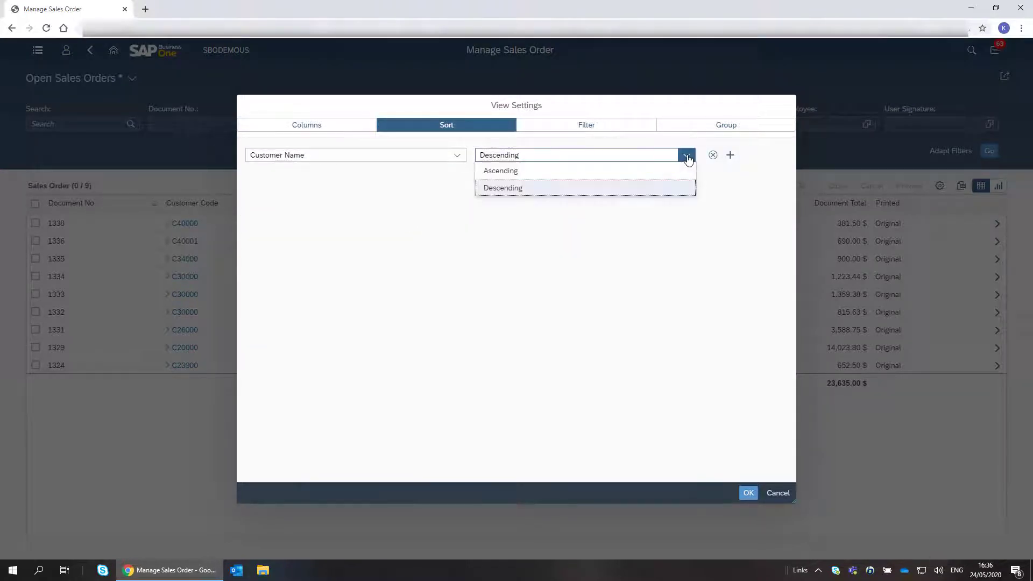
left_click(661, 171)
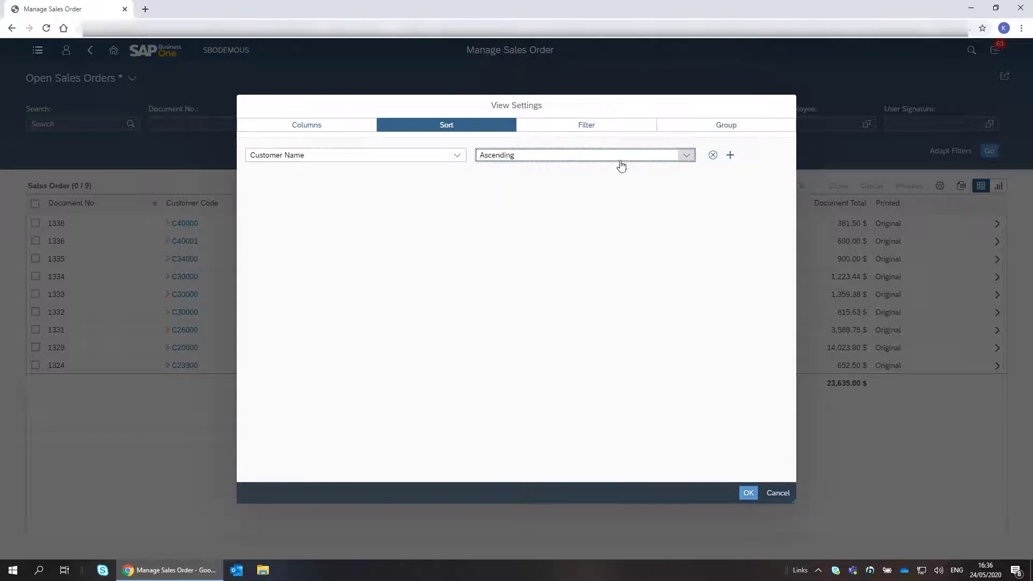
Hide the Customer Ref No. column and place Ship To after Document Total
left_click(314, 127)
left_click(245, 235)
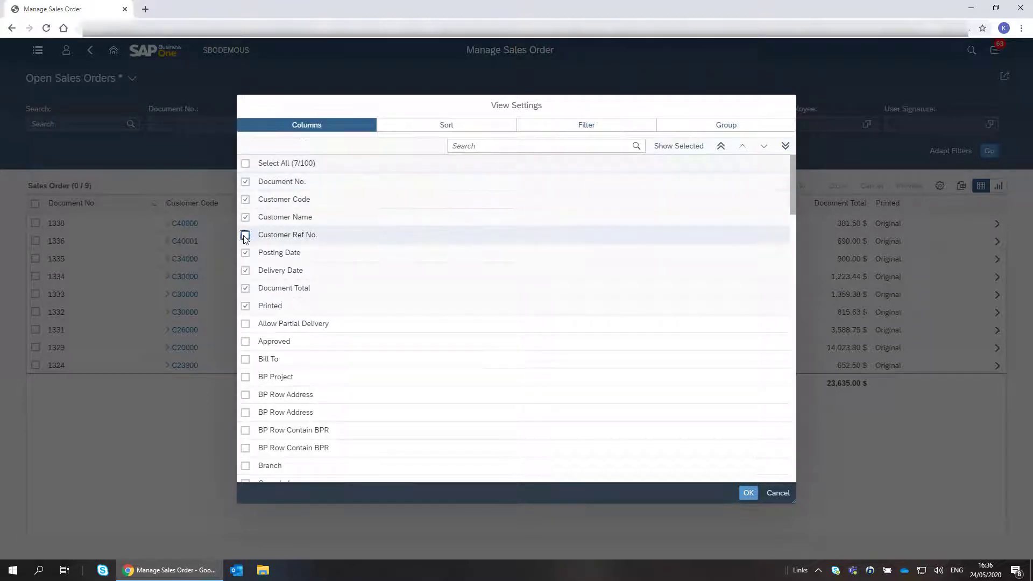
left_click_drag(792, 204, 793, 405)
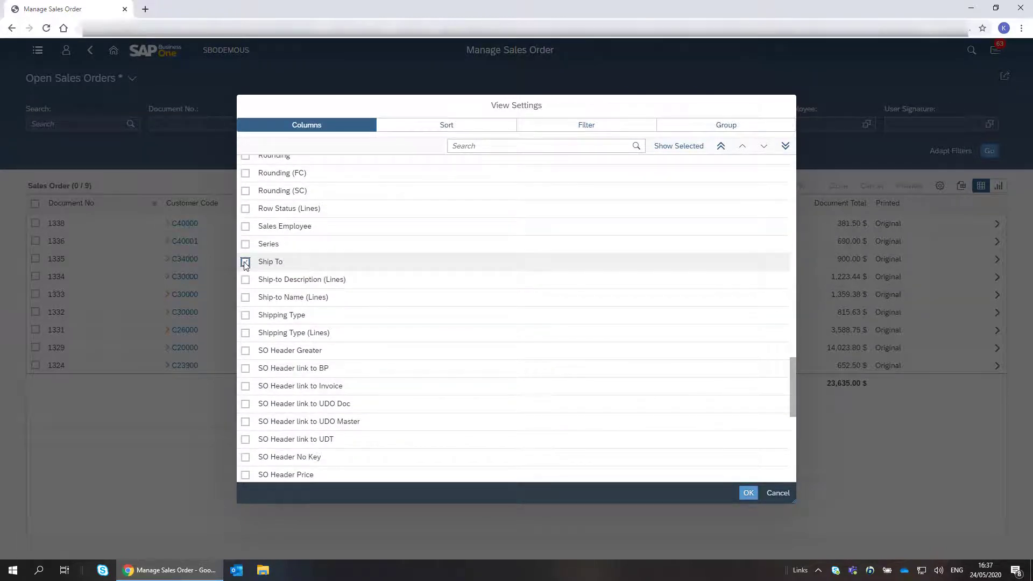
left_click(720, 146)
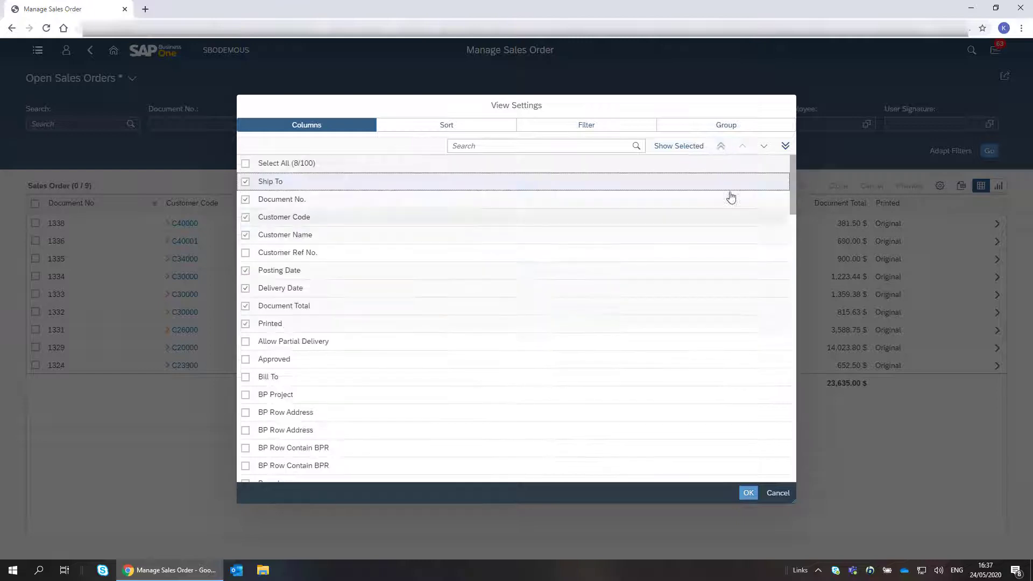
left_click(763, 146)
left_click(764, 146)
left_click(763, 146)
left_click(764, 146)
left_click(764, 146)
left_click(764, 146)
left_click(764, 146)
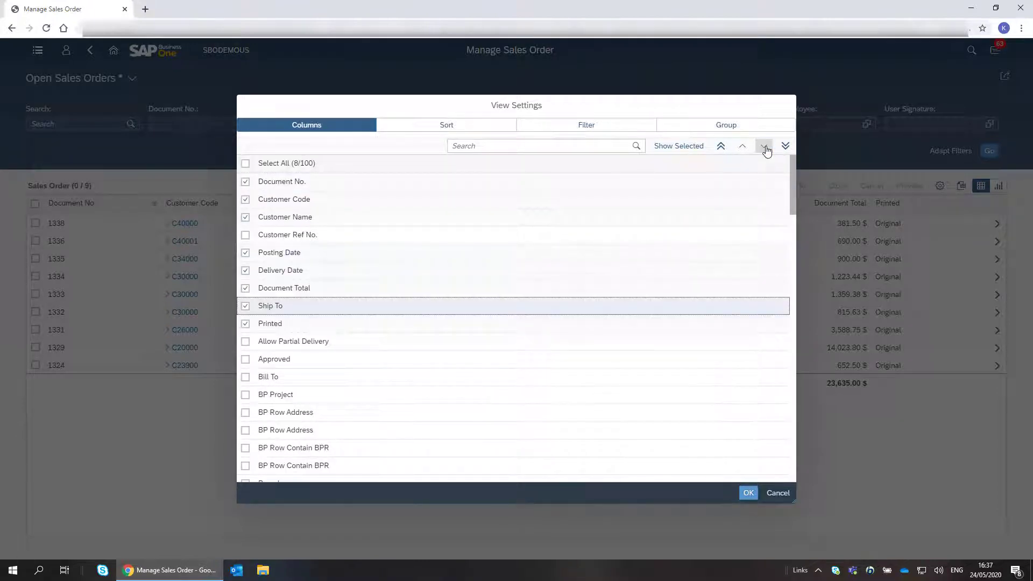
left_click(748, 493)
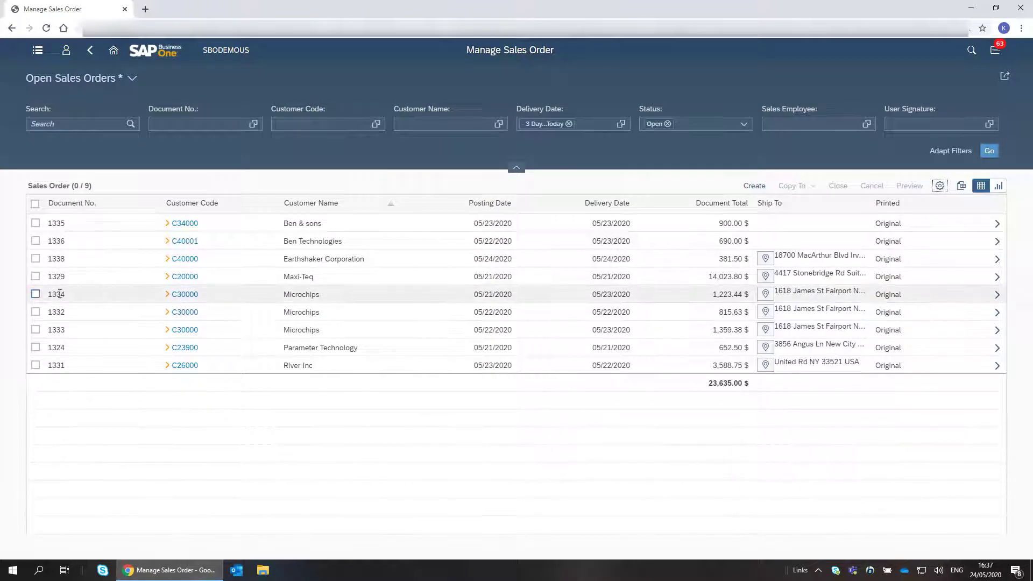
Copy sales orders 1334, 1332 and 1333 into a new delivery
left_click(36, 294)
left_click(36, 312)
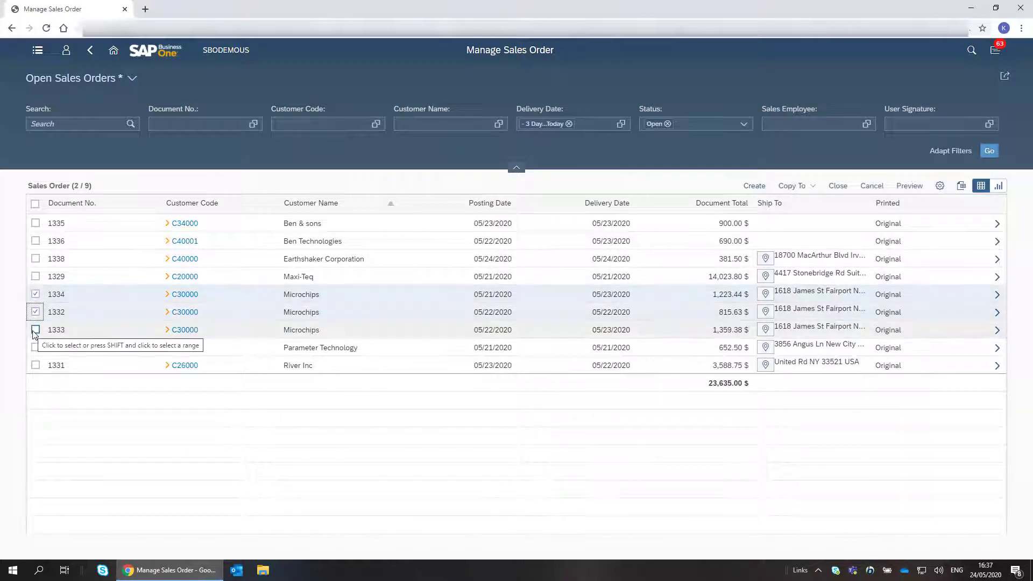
left_click(35, 329)
left_click(792, 186)
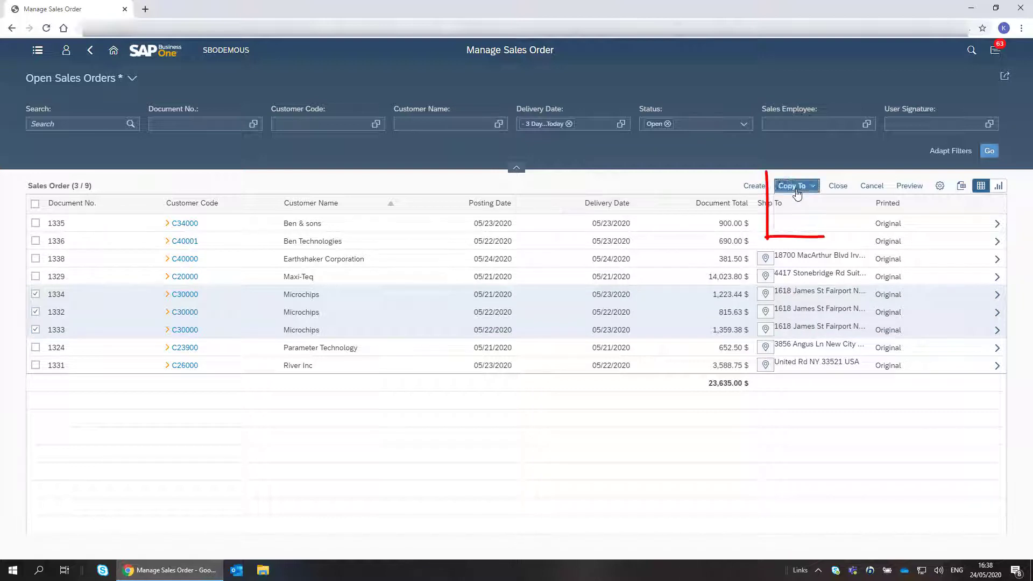
left_click(795, 202)
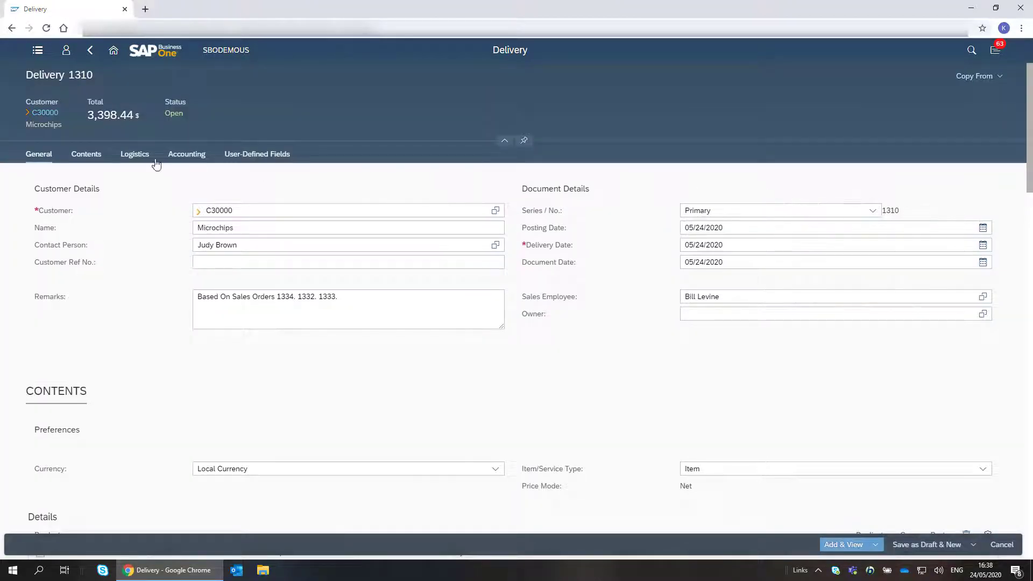
Review Delivery 1310's Contents, Logistics and Accounting sections, then add it and go back
left_click(84, 156)
left_click(135, 106)
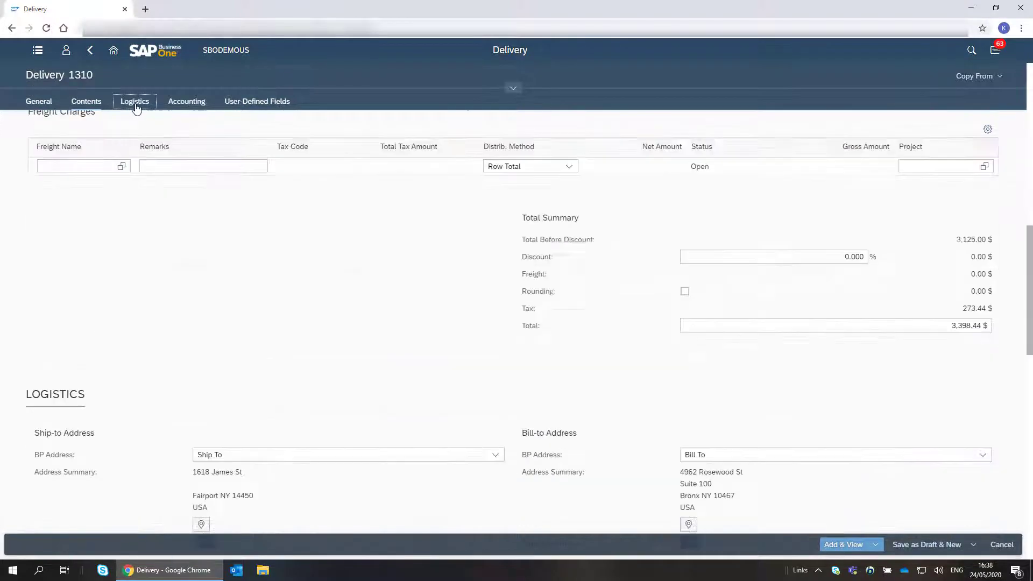
left_click(183, 103)
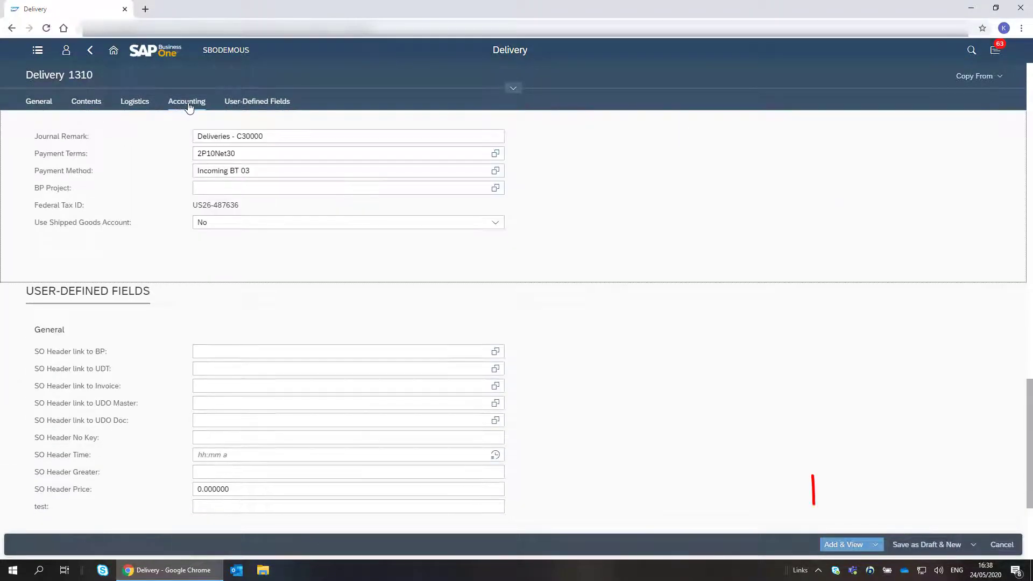
left_click(875, 544)
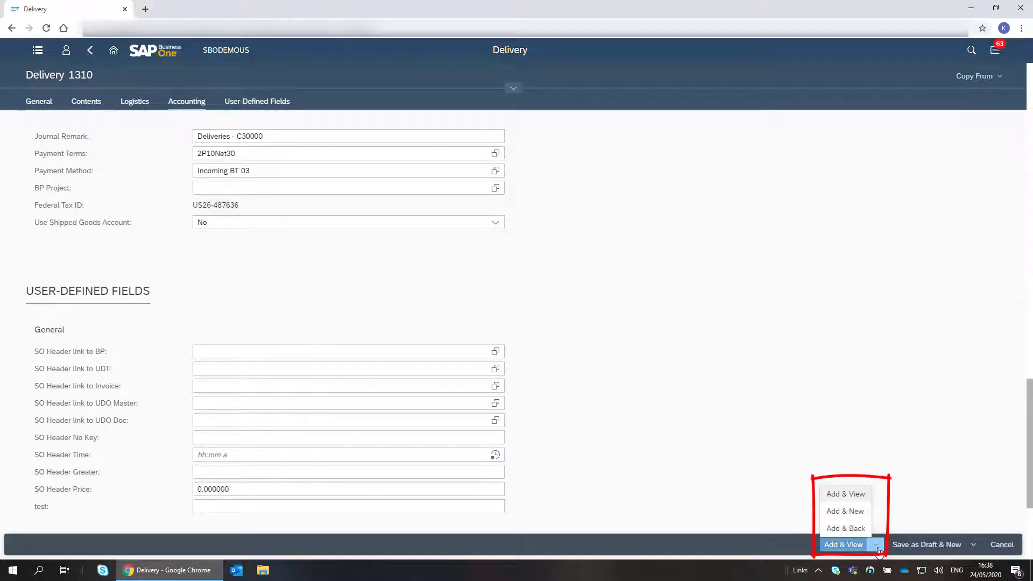
left_click(847, 527)
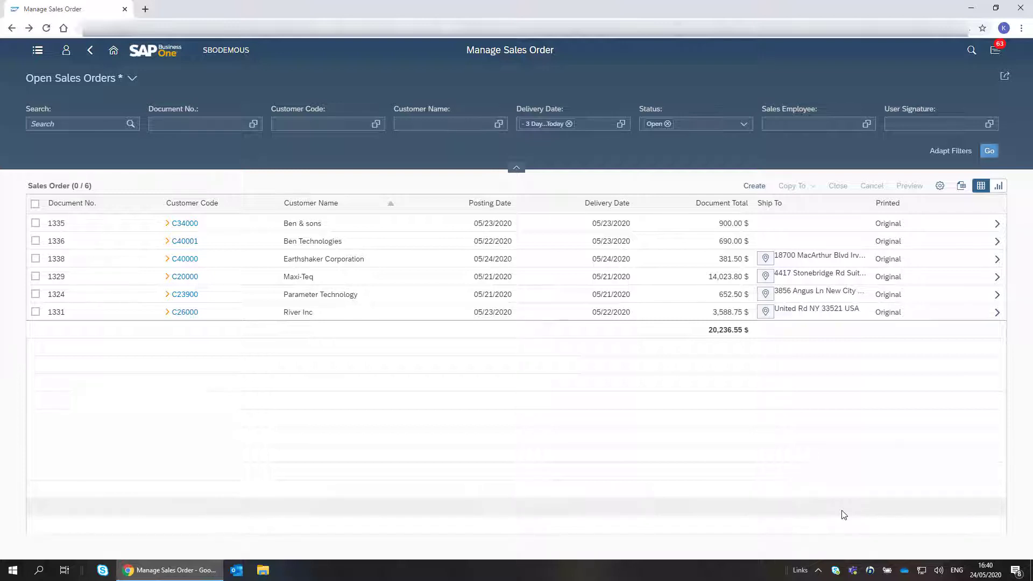
Search the list columns for 'stat' and add the Status column
left_click(939, 187)
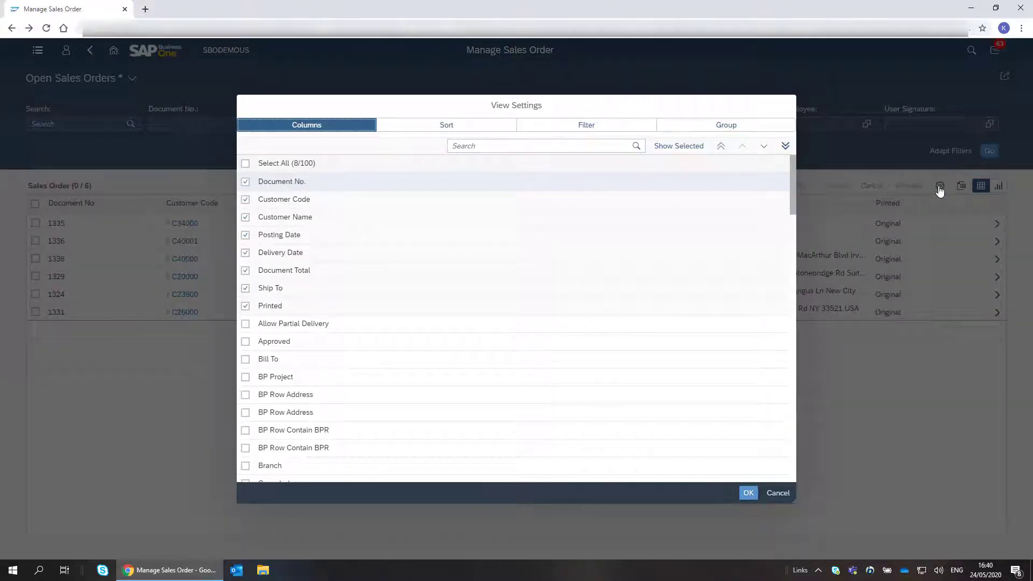
left_click(545, 146)
type("status")
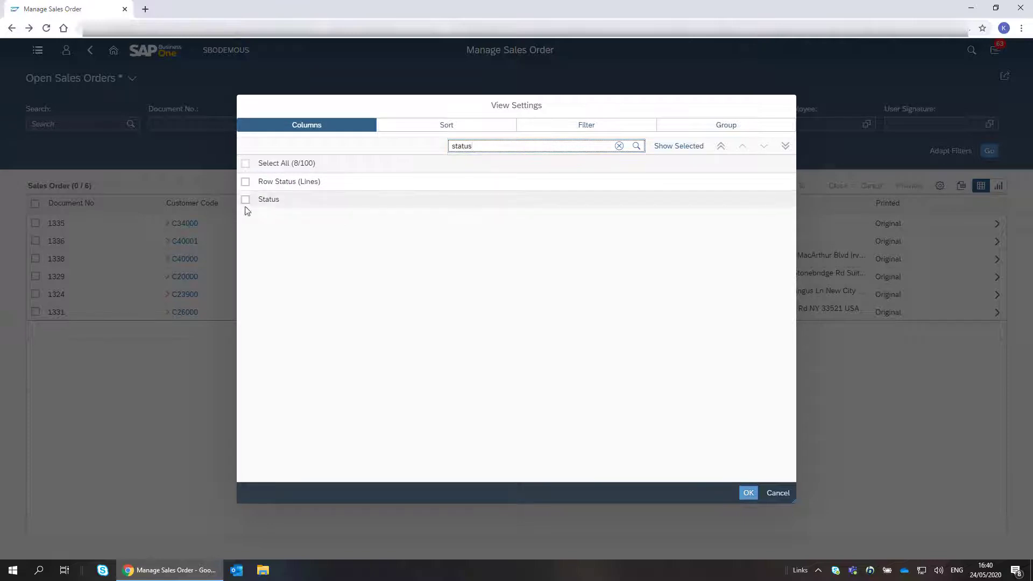
left_click(246, 200)
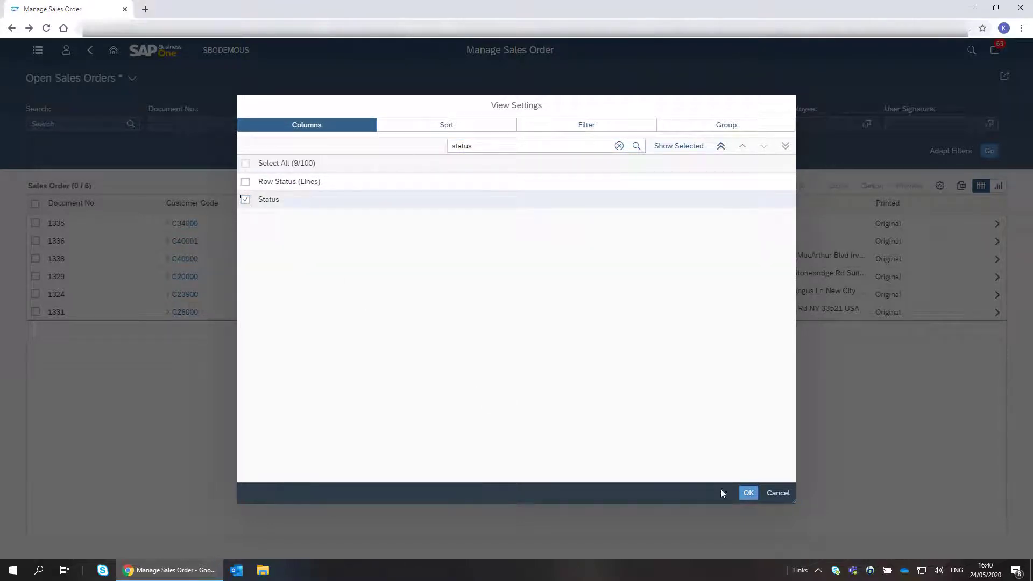
left_click(747, 493)
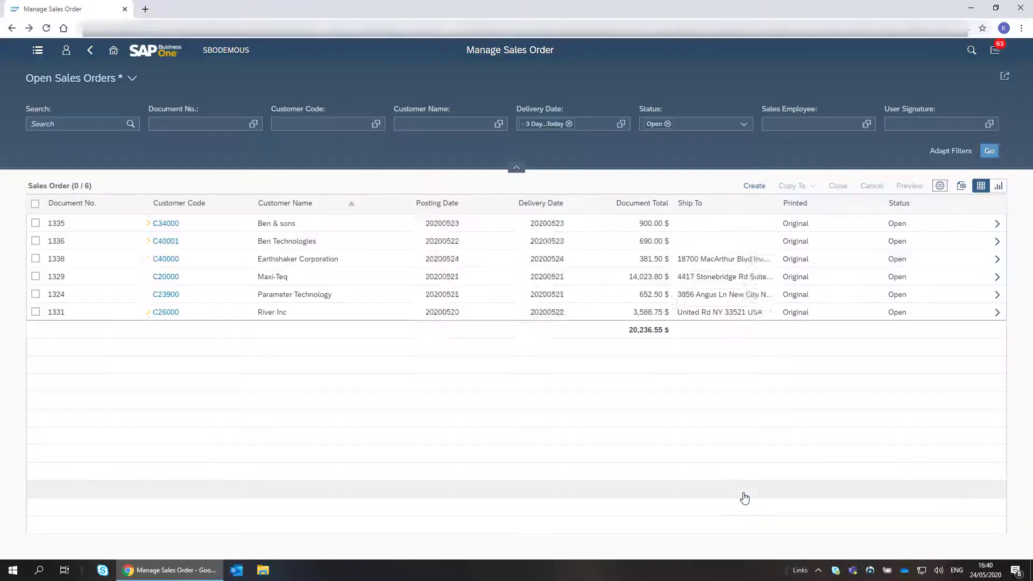
Show Posting Date on the filter bar and set it to This week
left_click(954, 154)
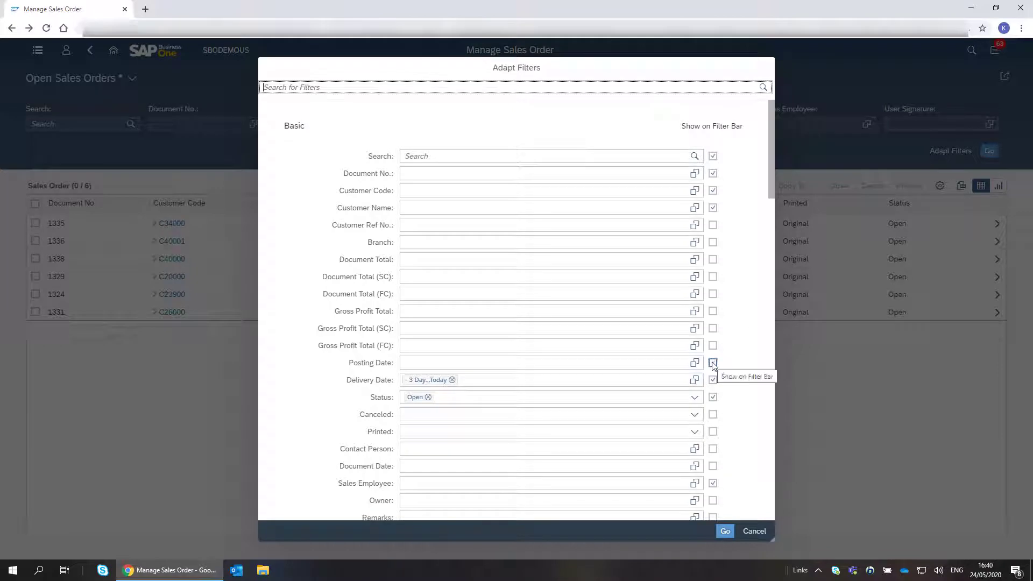
left_click(713, 362)
left_click(725, 532)
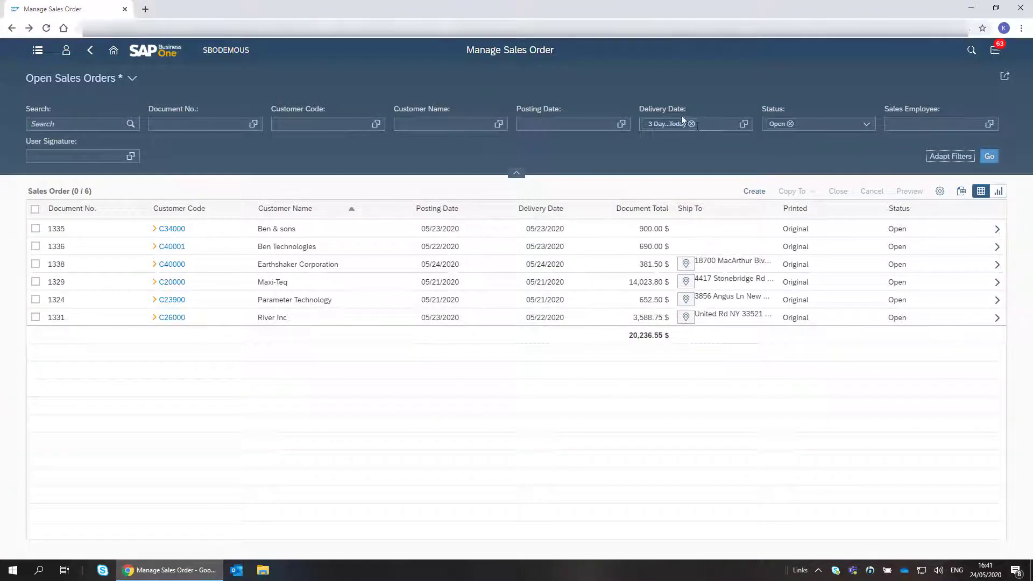
left_click(621, 124)
left_click(728, 118)
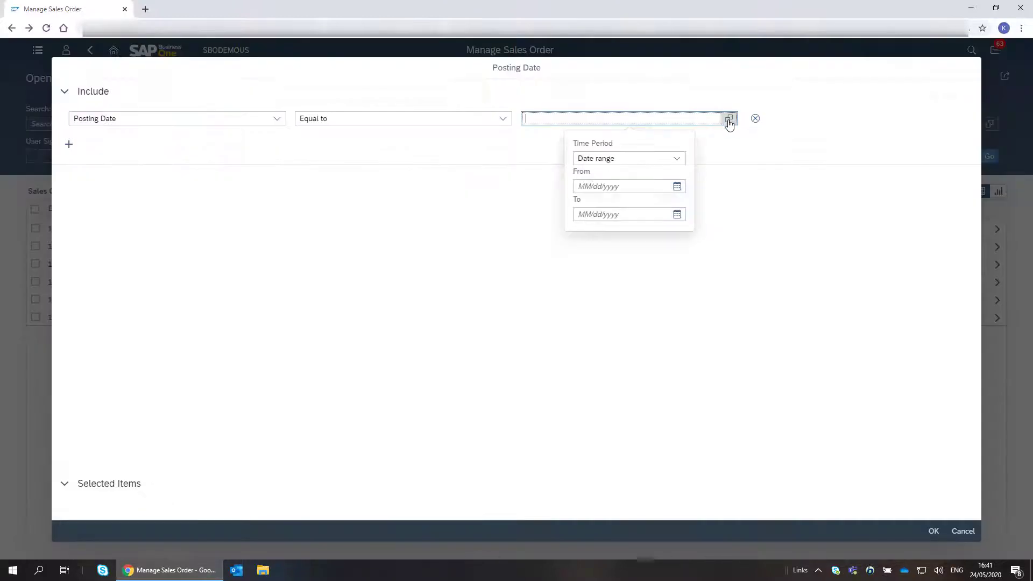
left_click(678, 158)
left_click(641, 243)
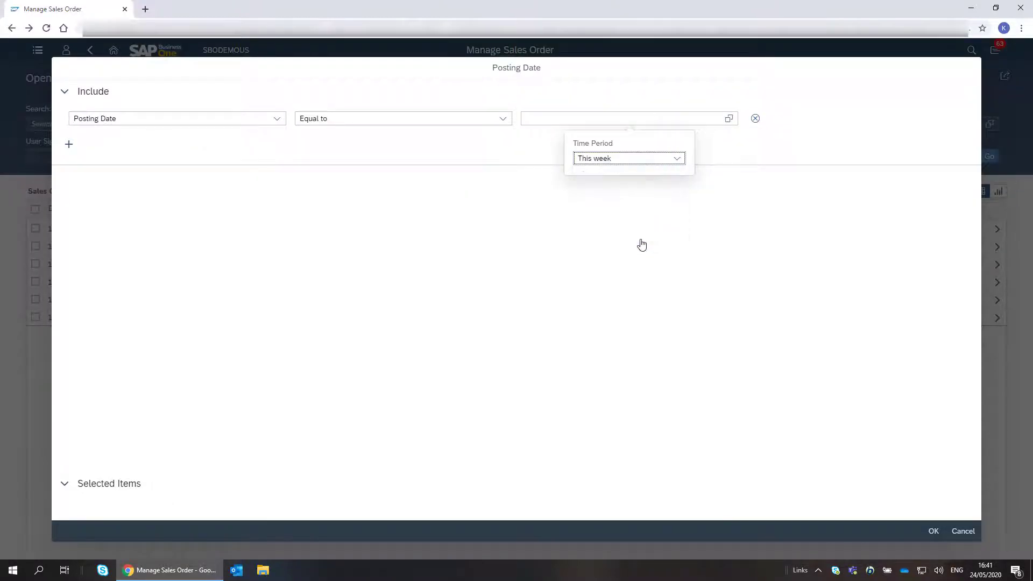
left_click(934, 531)
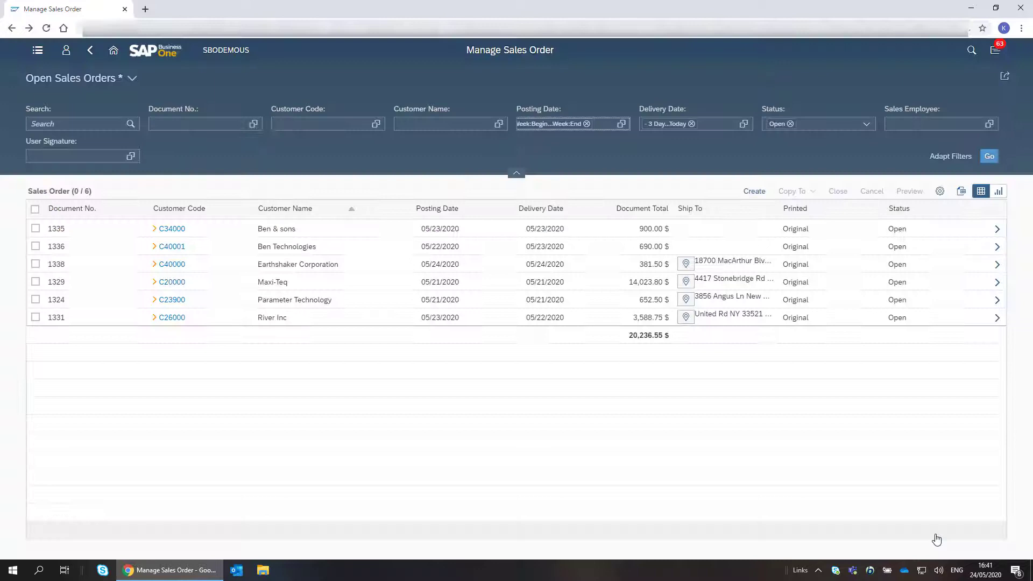
Remove the Open status and Delivery Date filters and refresh, listing 18 orders
left_click(788, 124)
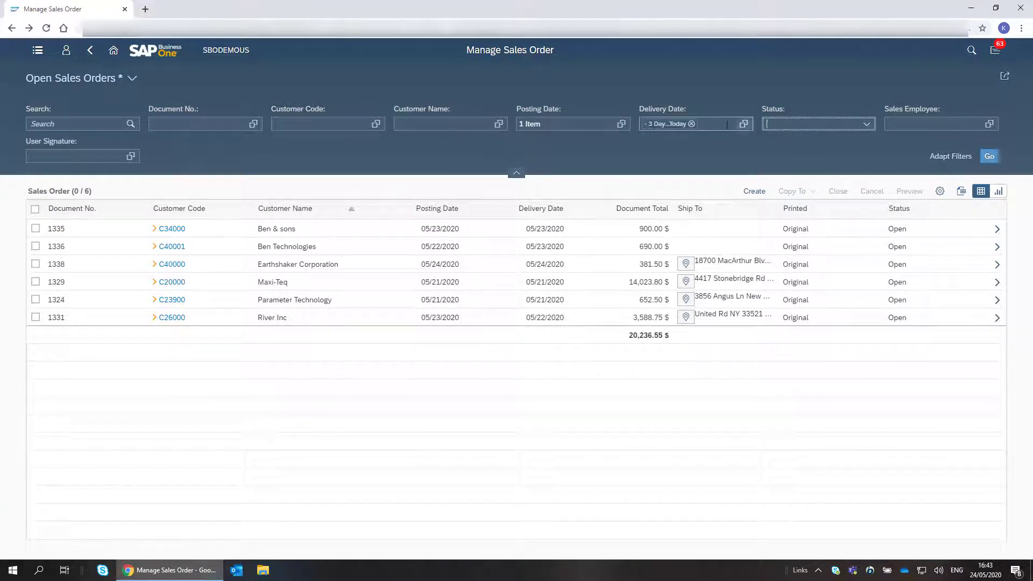
left_click(691, 124)
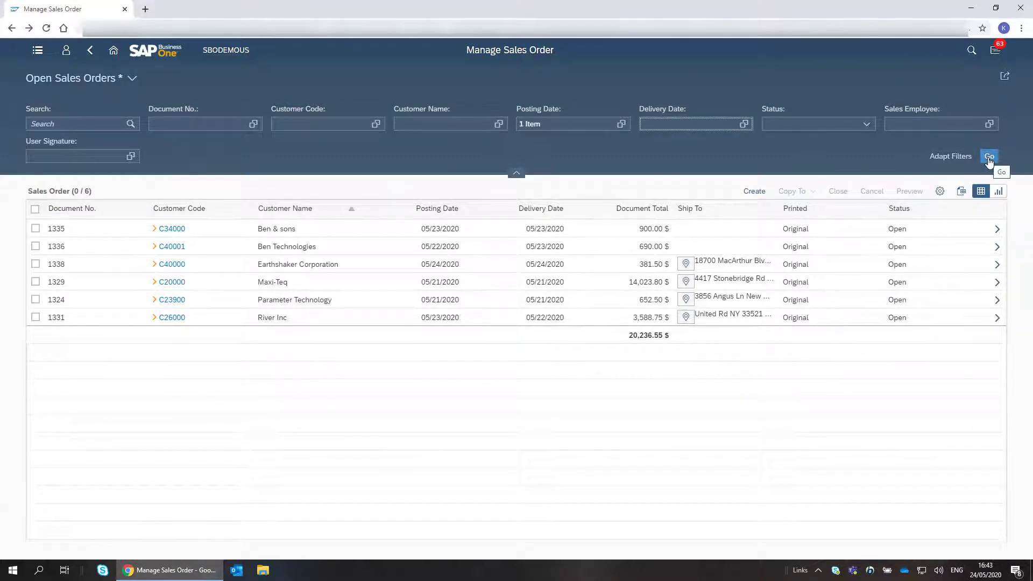
left_click(988, 157)
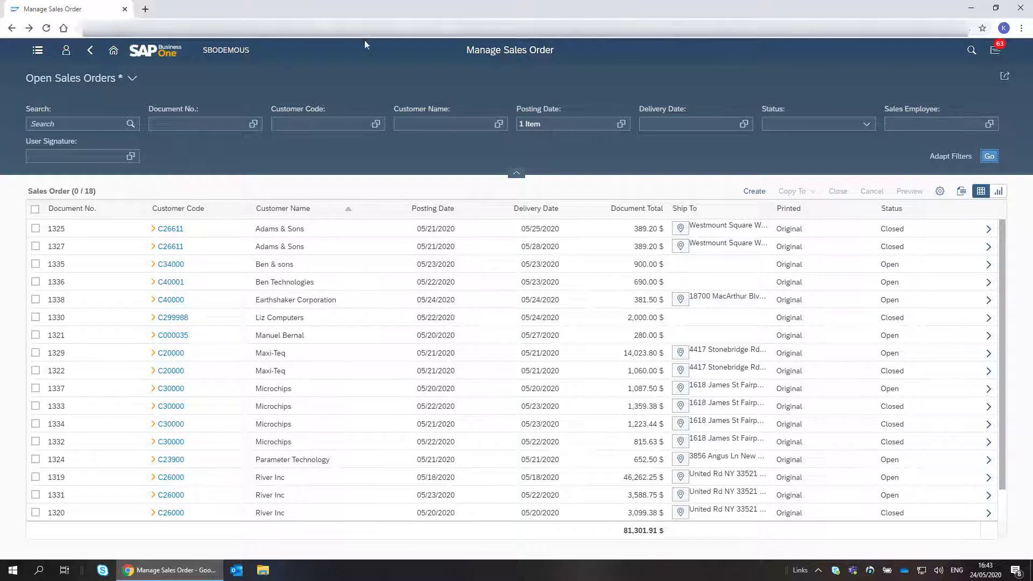
Save the view publicly as 'This week Sales Orders' and check it under My Views
left_click(134, 80)
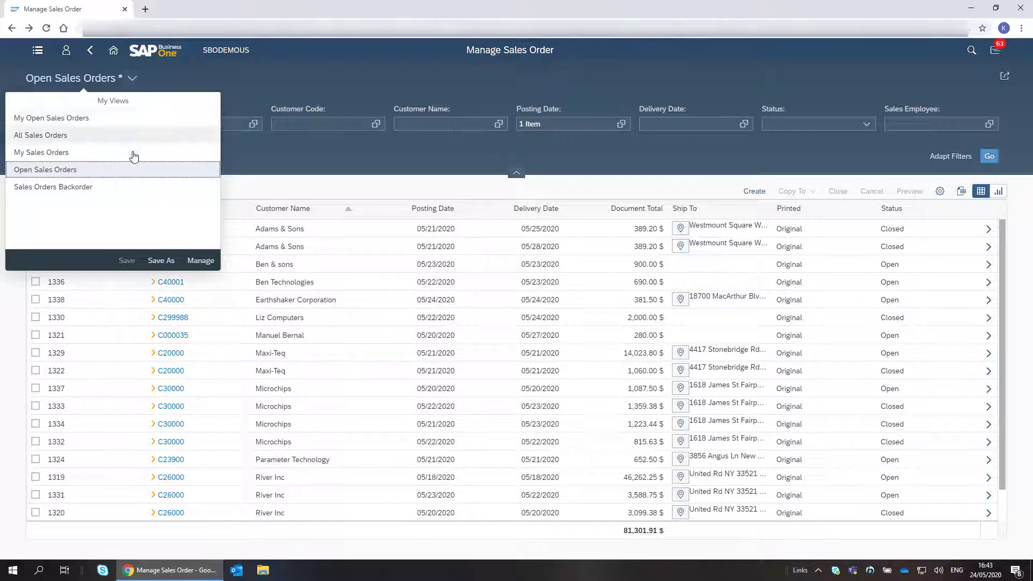
left_click(159, 260)
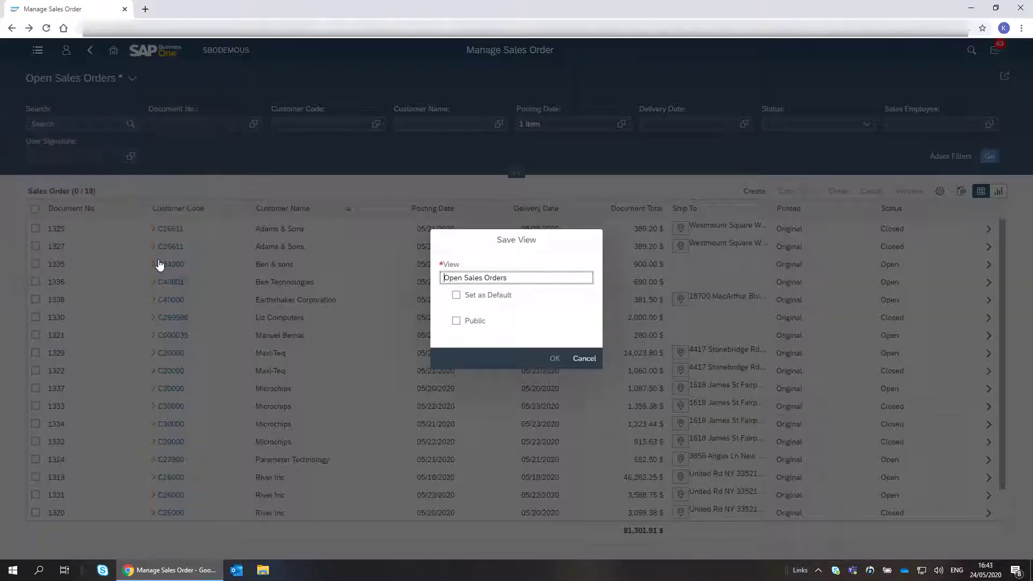
key("Delete")
key("Delete")
key("Delete")
key("Delete")
key("Delete")
type("This ")
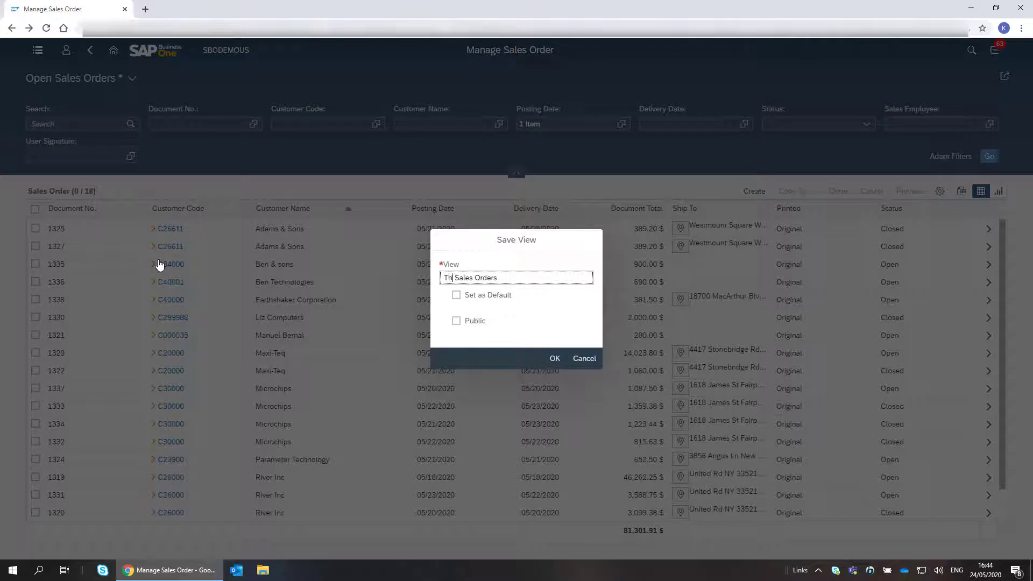
type("week")
left_click(459, 325)
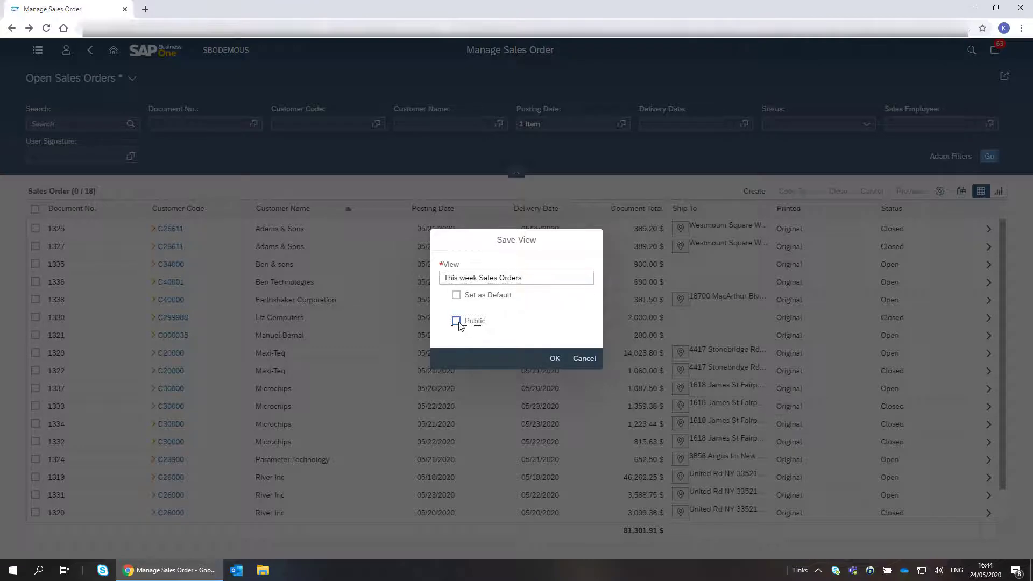
left_click(555, 360)
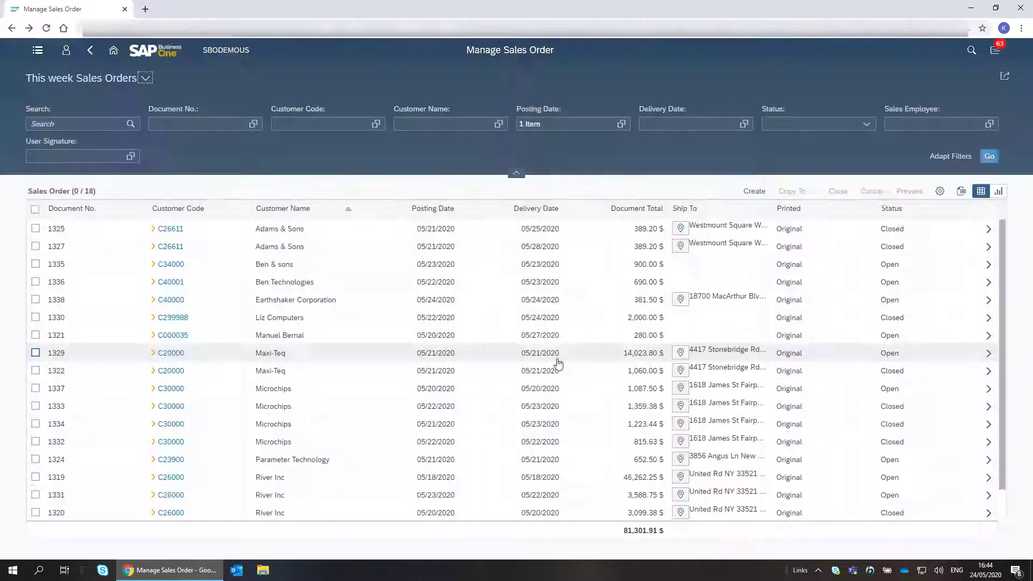
left_click(146, 79)
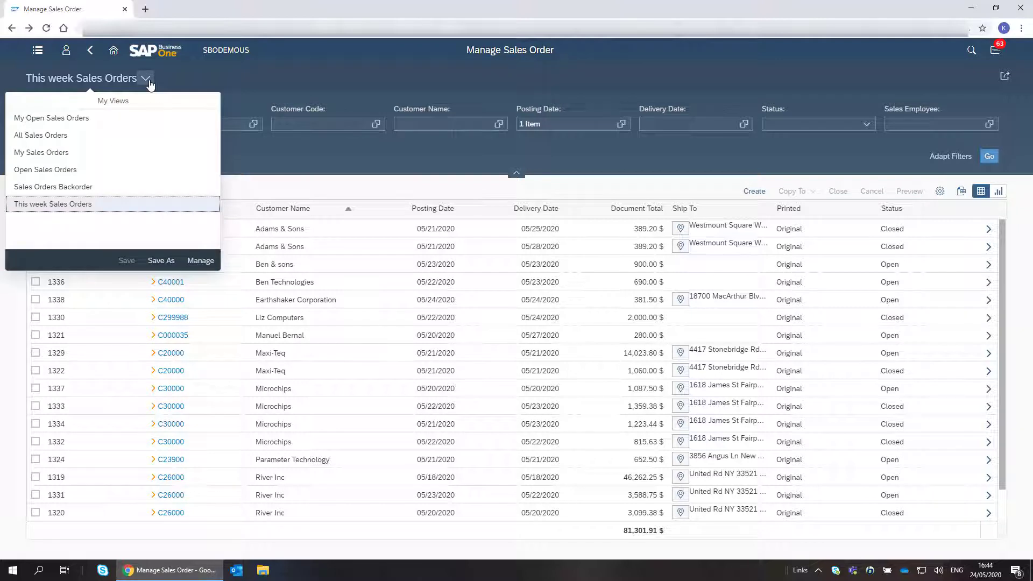
left_click(147, 81)
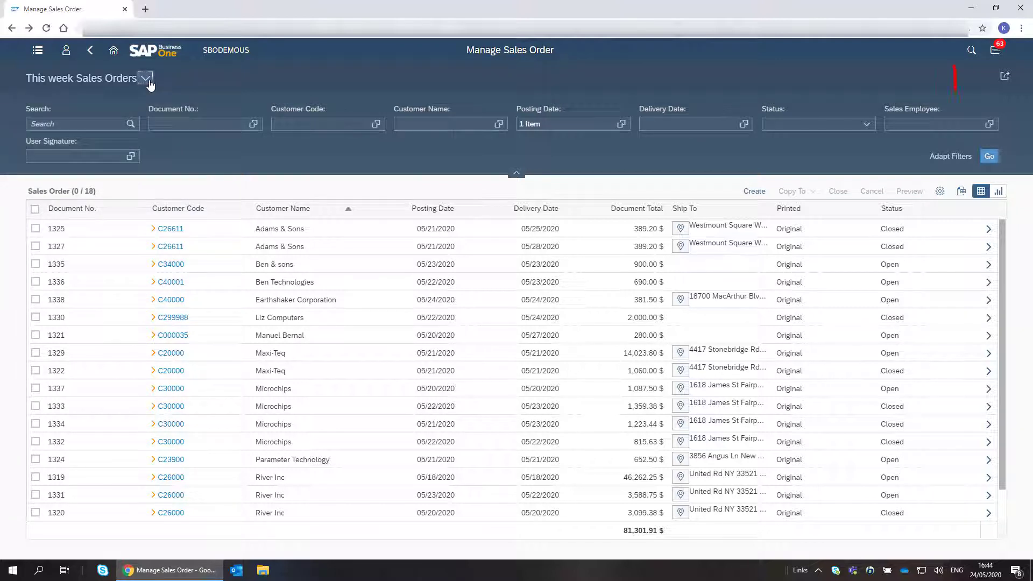
Save the view as a My Home tile titled 'This week sales orders'
left_click(1009, 79)
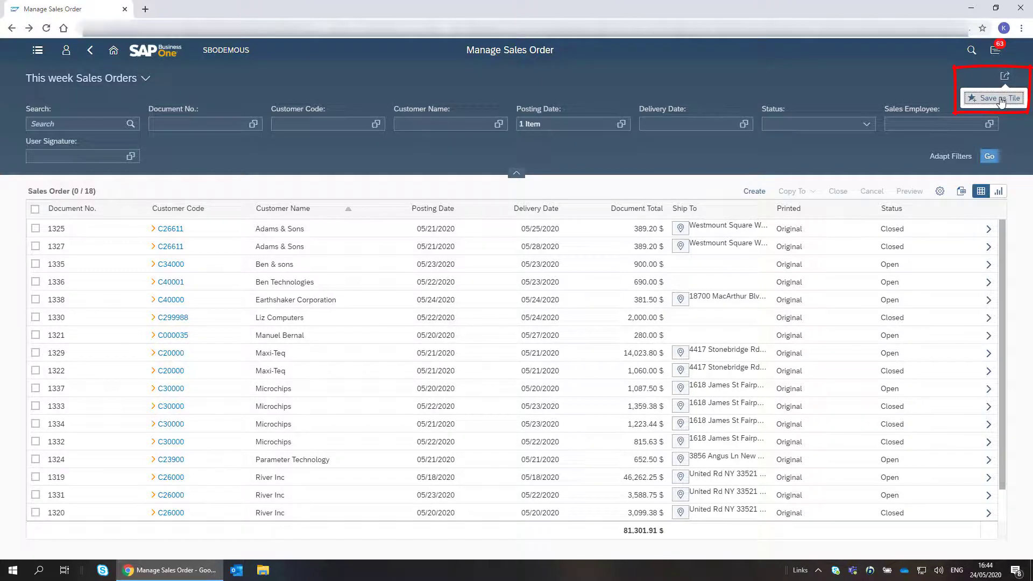
left_click(999, 98)
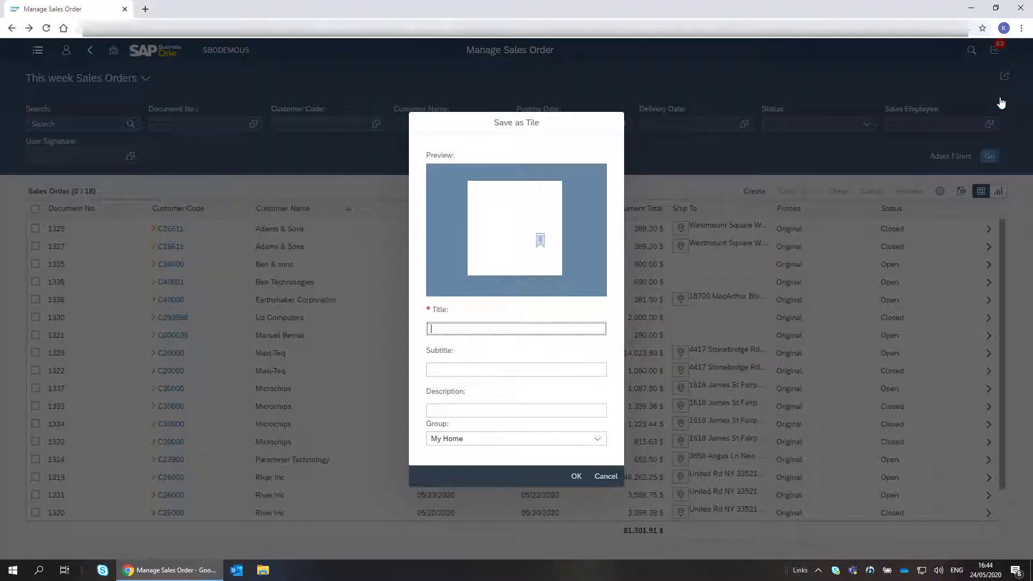
type("This week sales orders")
left_click(576, 476)
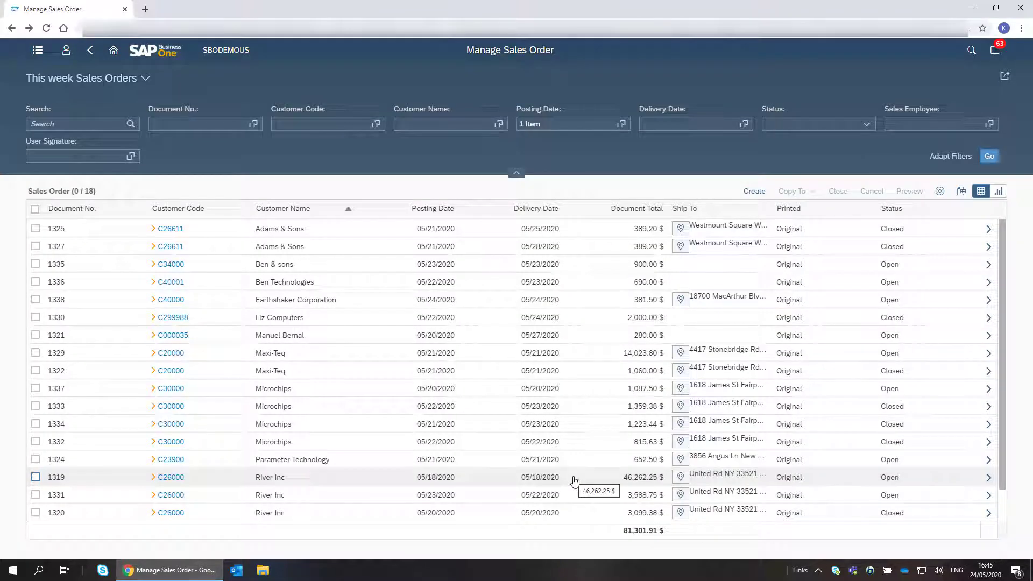
left_click(113, 50)
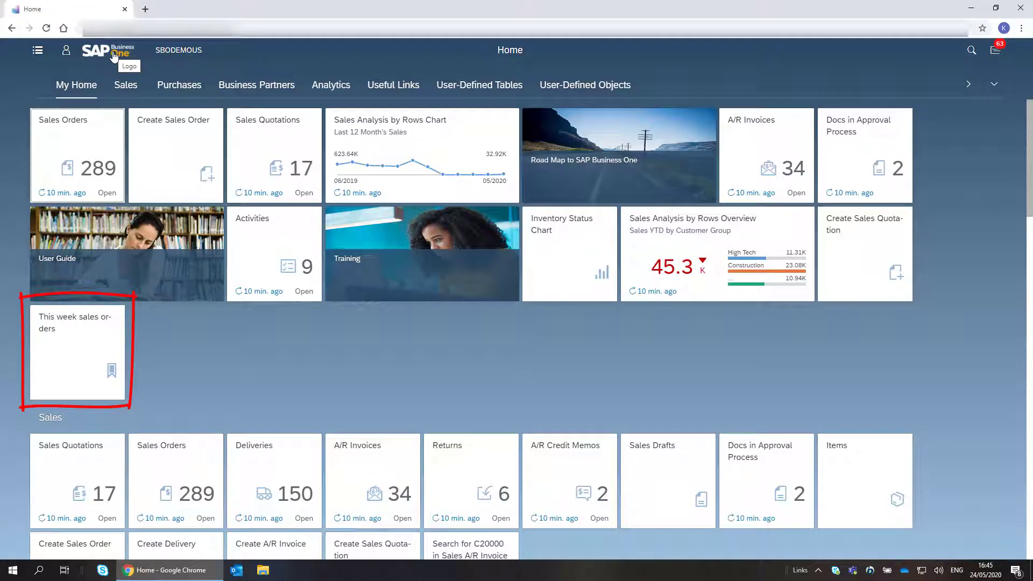
From the new tile, open order 1330 and check its relationship map
left_click(83, 328)
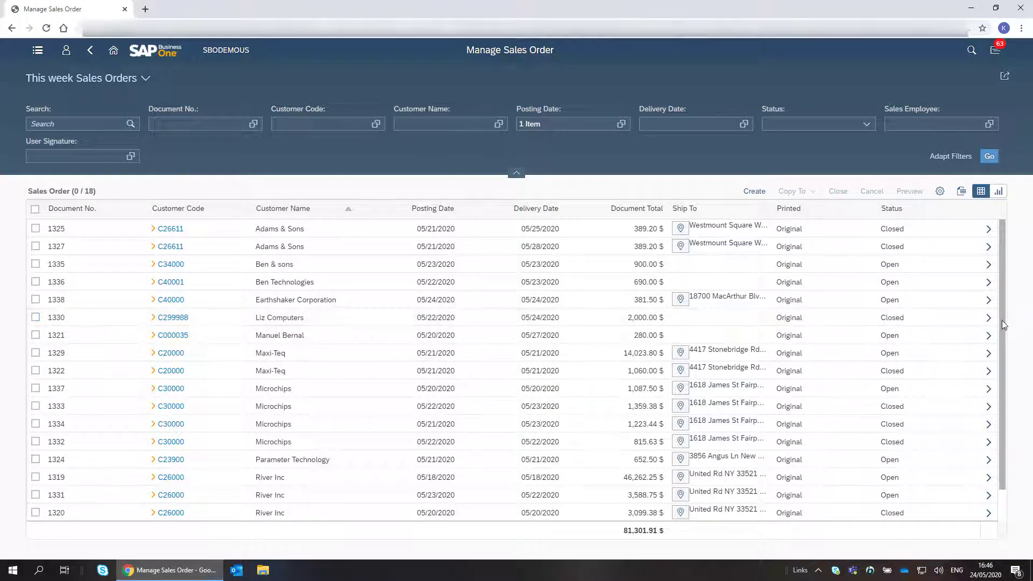
left_click(988, 318)
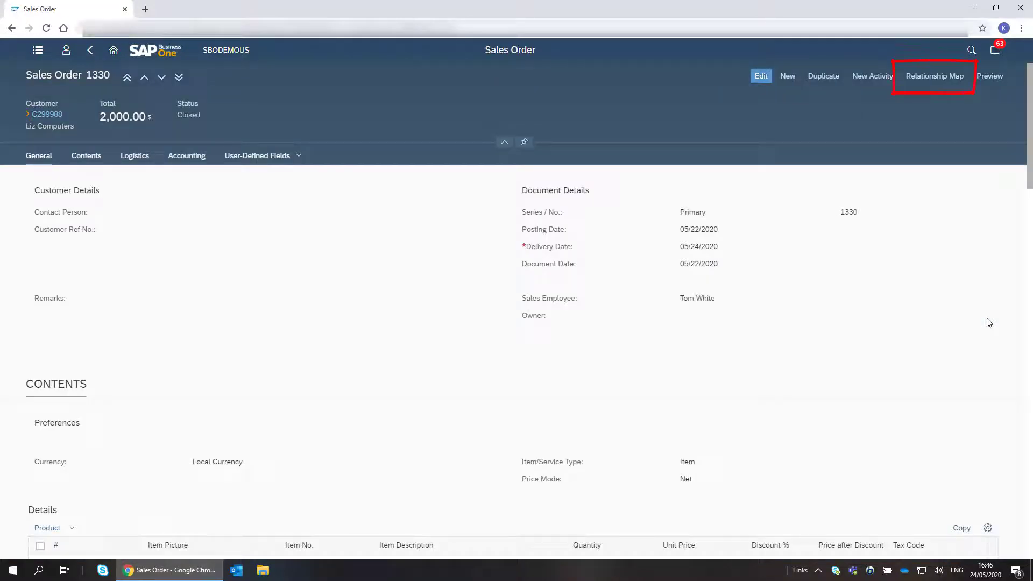
left_click(944, 80)
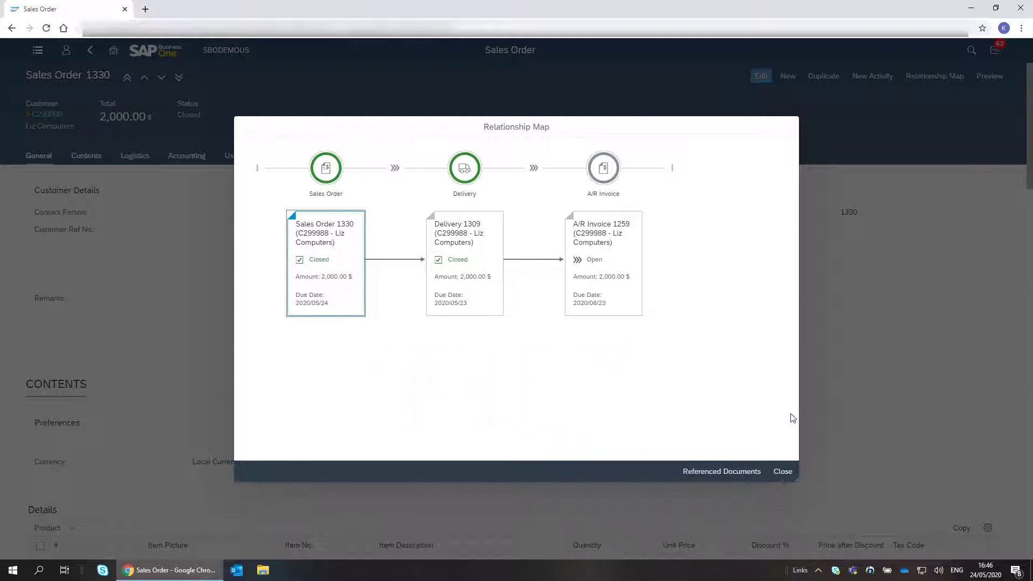
left_click(783, 472)
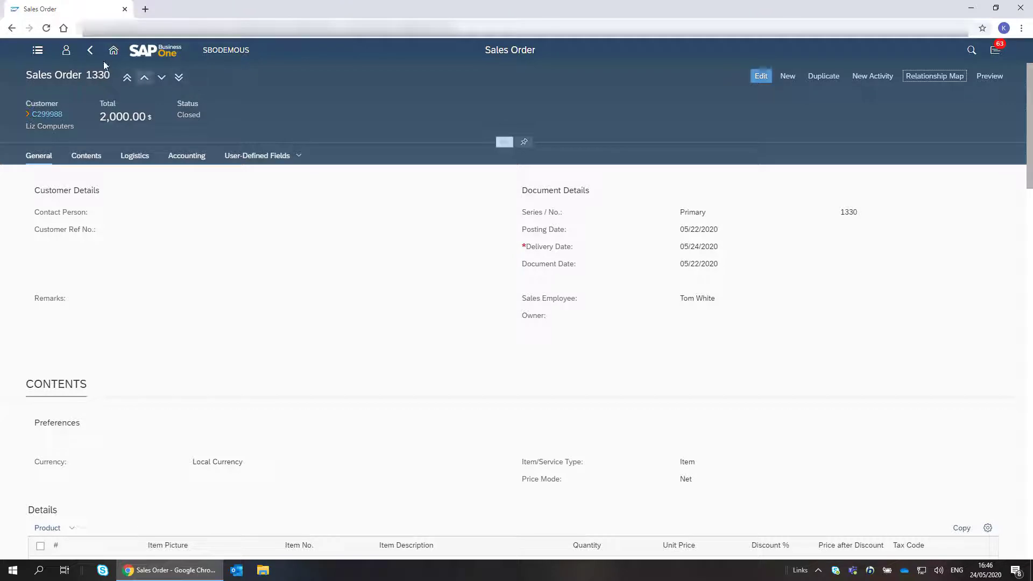
Back in the order list, chart order counts by Customer Name with a legend, then restore the table view
left_click(90, 51)
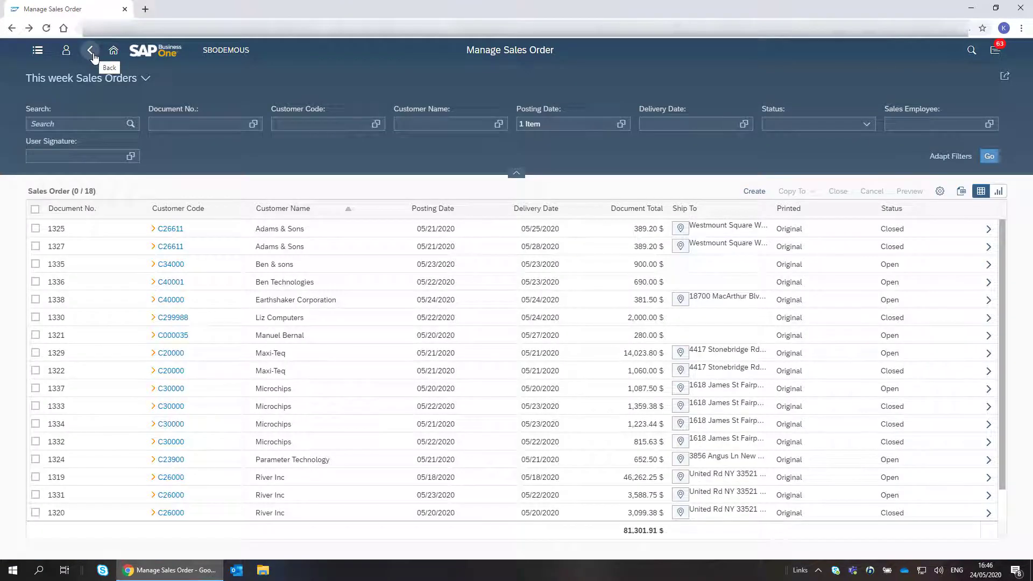
left_click(999, 192)
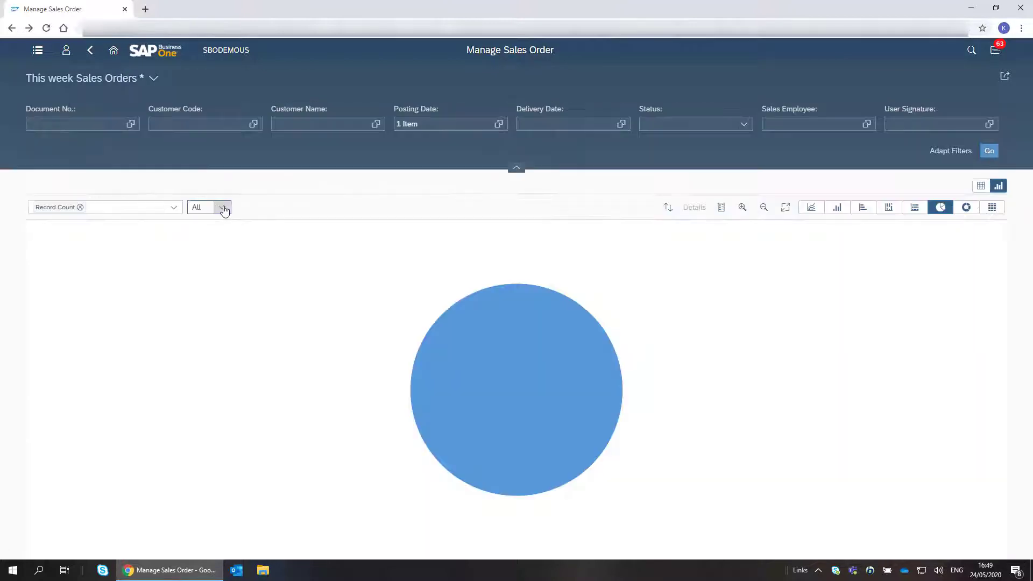
left_click(221, 207)
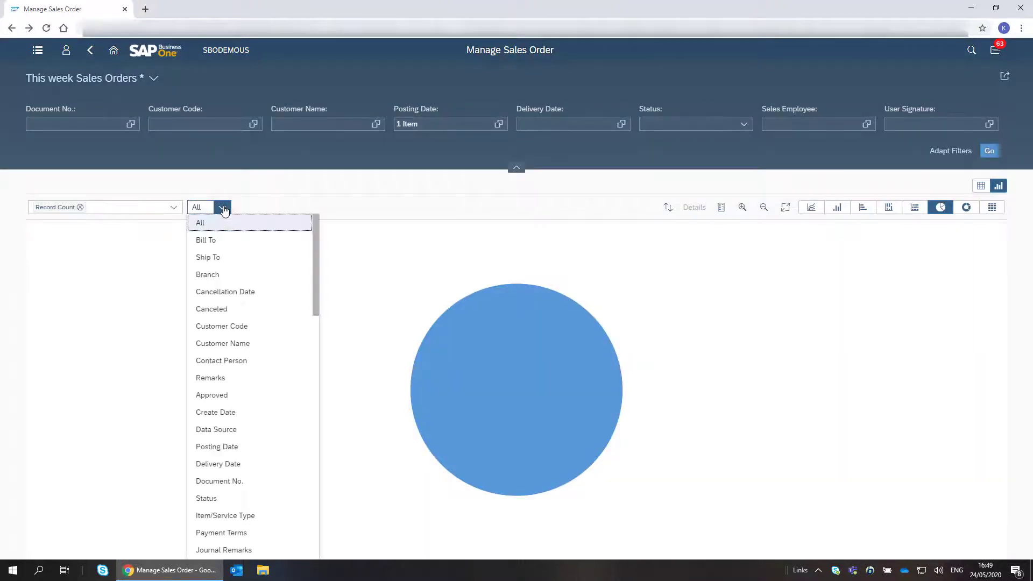
left_click(226, 343)
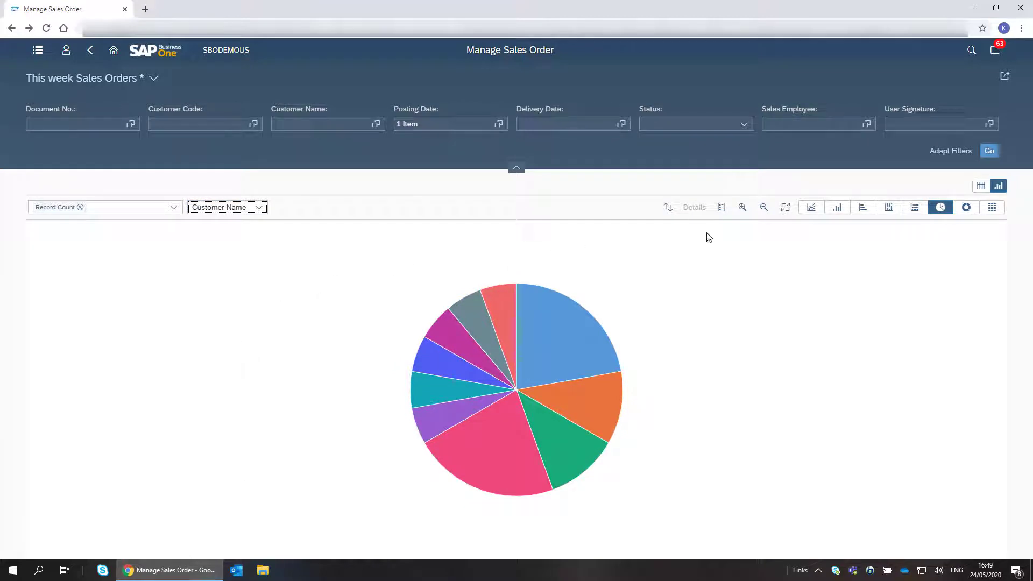
left_click(720, 208)
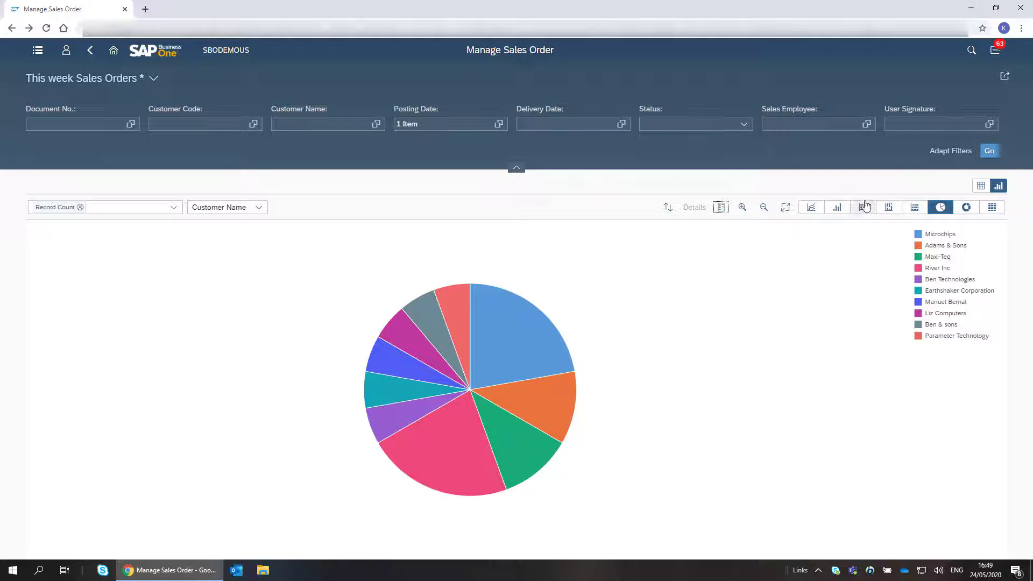
left_click(979, 187)
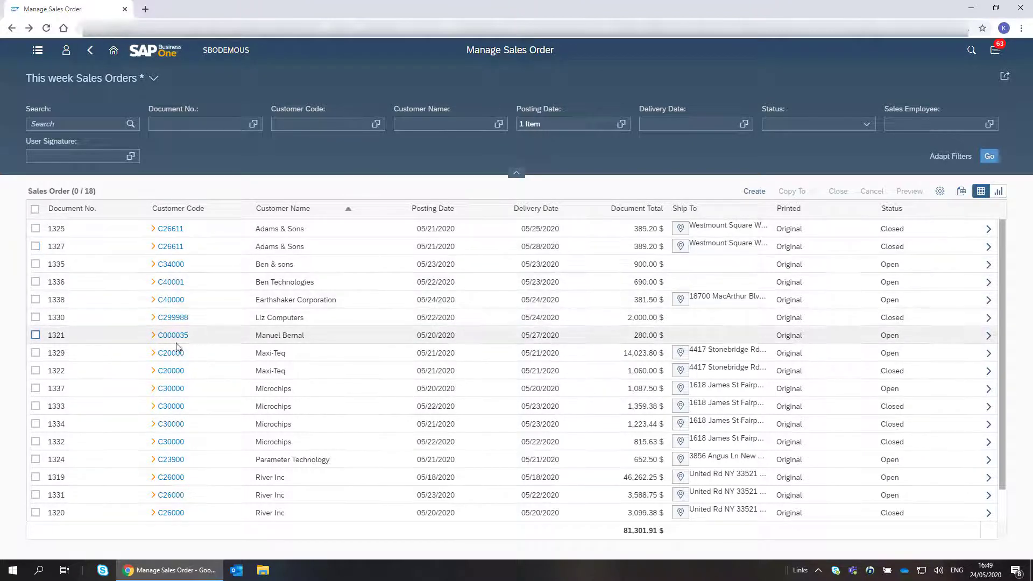
Select sales orders 1329 and 1322 in the This week Sales Orders list
left_click(35, 352)
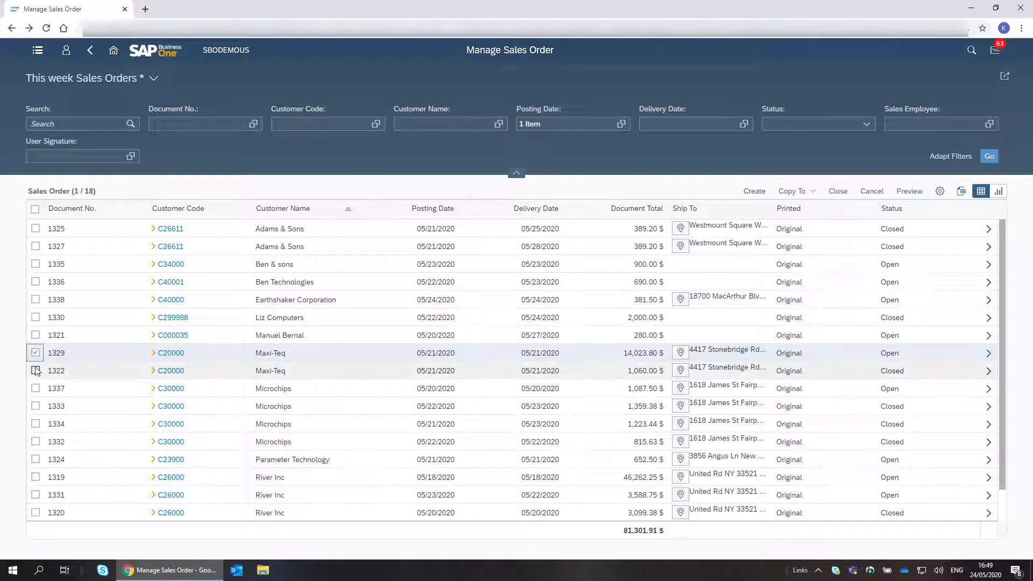
left_click(35, 370)
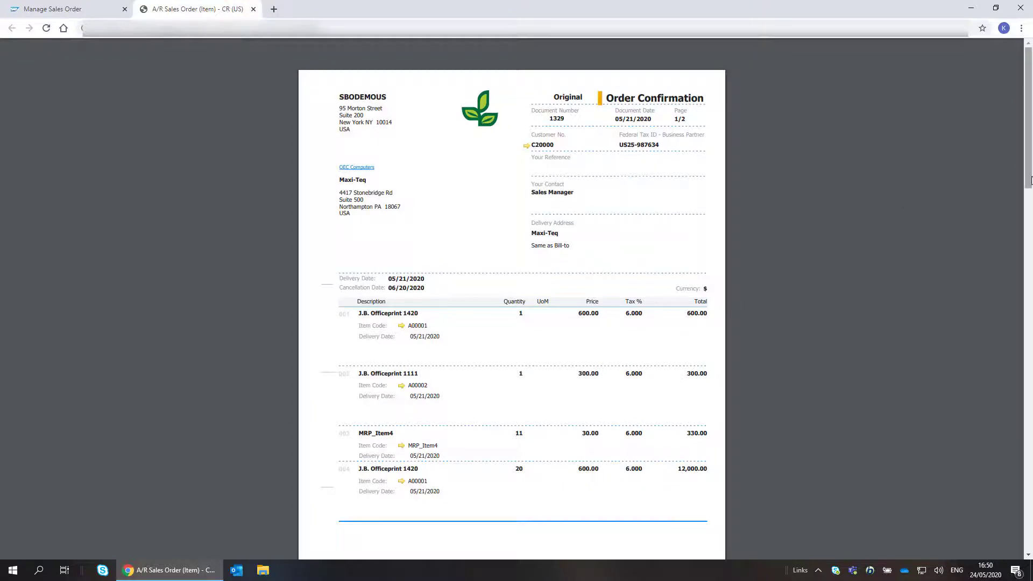
Scroll the order confirmation PDF down to page 3, then go back to Manage Sales Order
left_click_drag(1028, 180, 1031, 529)
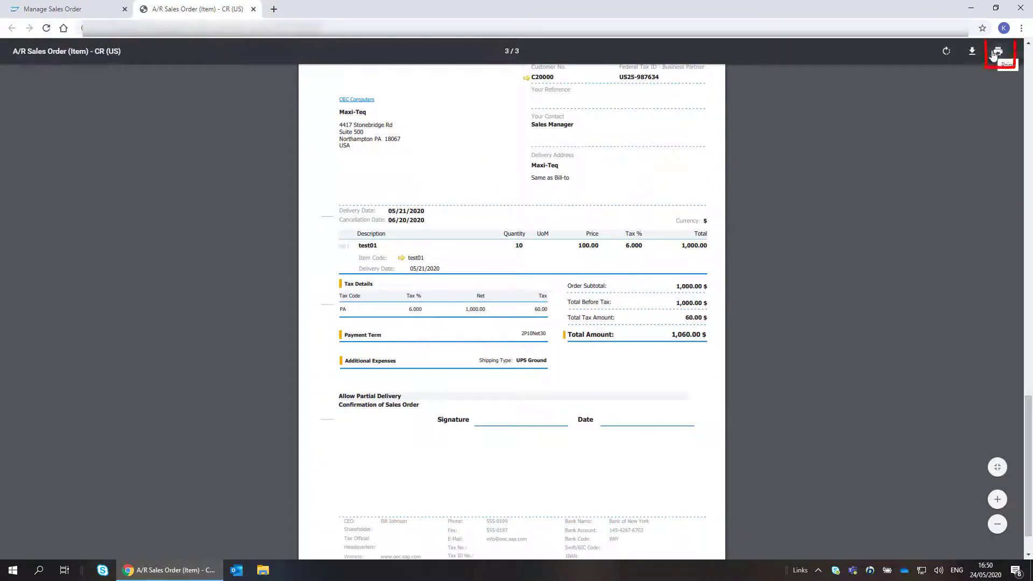
left_click(80, 11)
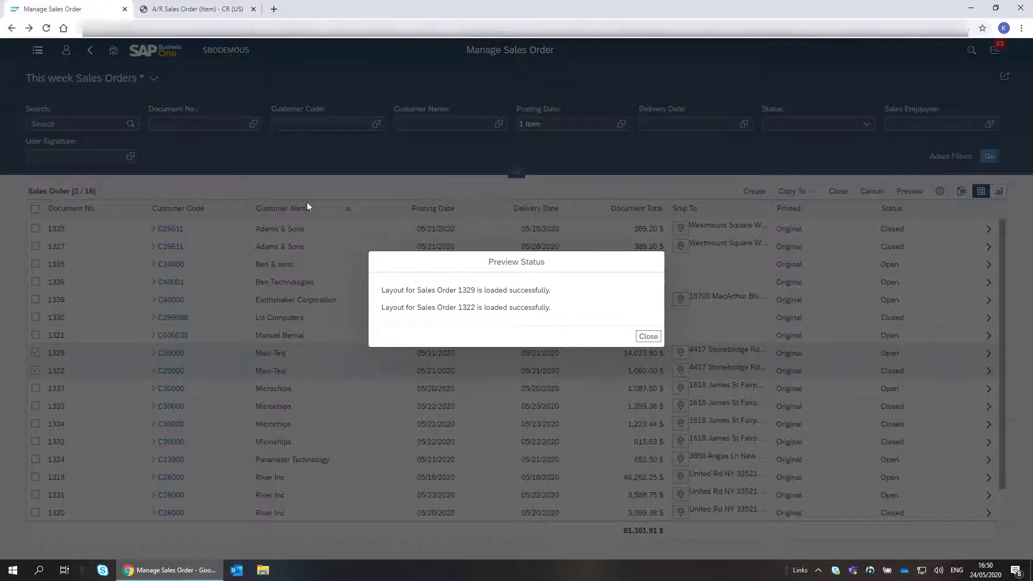
Close the Preview Status message confirming layouts for orders 1329 and 1322 loaded
left_click(647, 337)
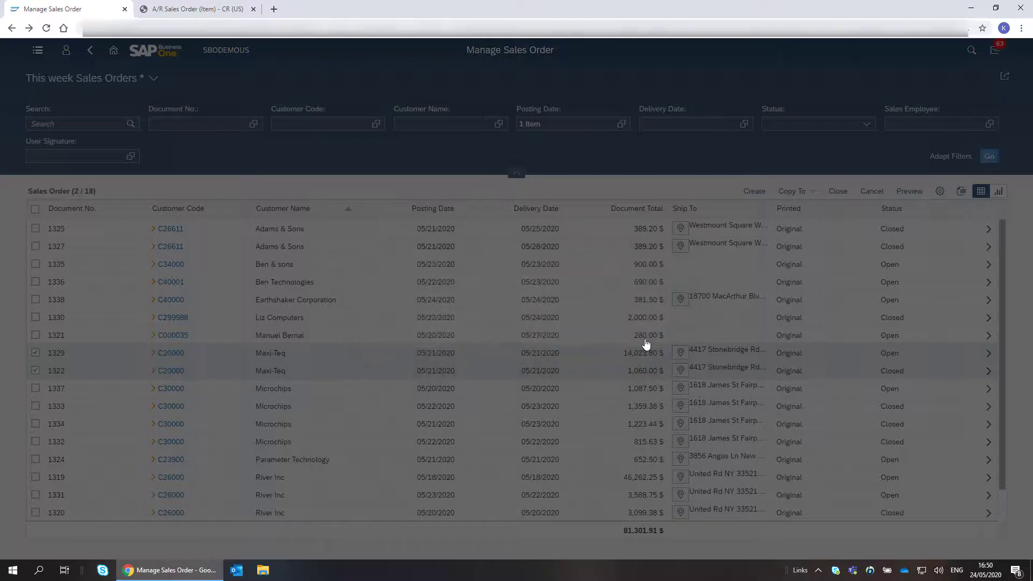